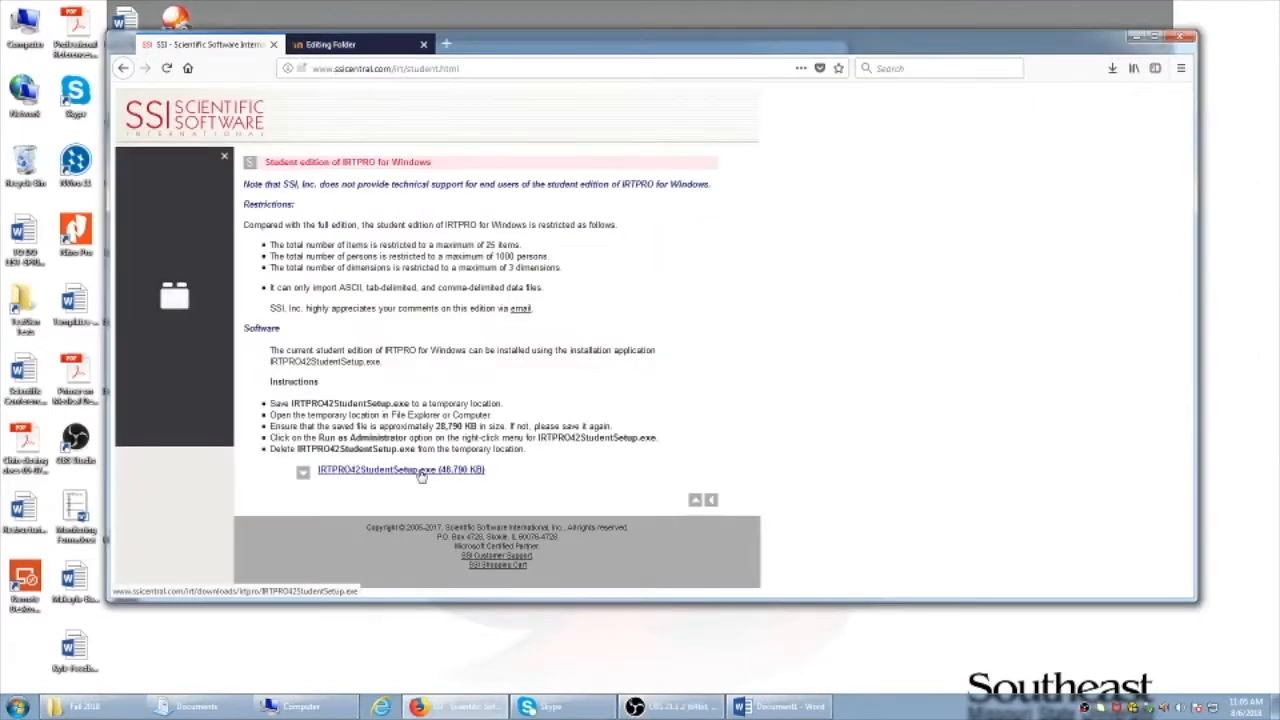
Save IRTPRO42StudentSetup.exe, cancel the duplicate (1) download, and run the completed installer
{"action": "left_click", "coordinate": [421, 474]}
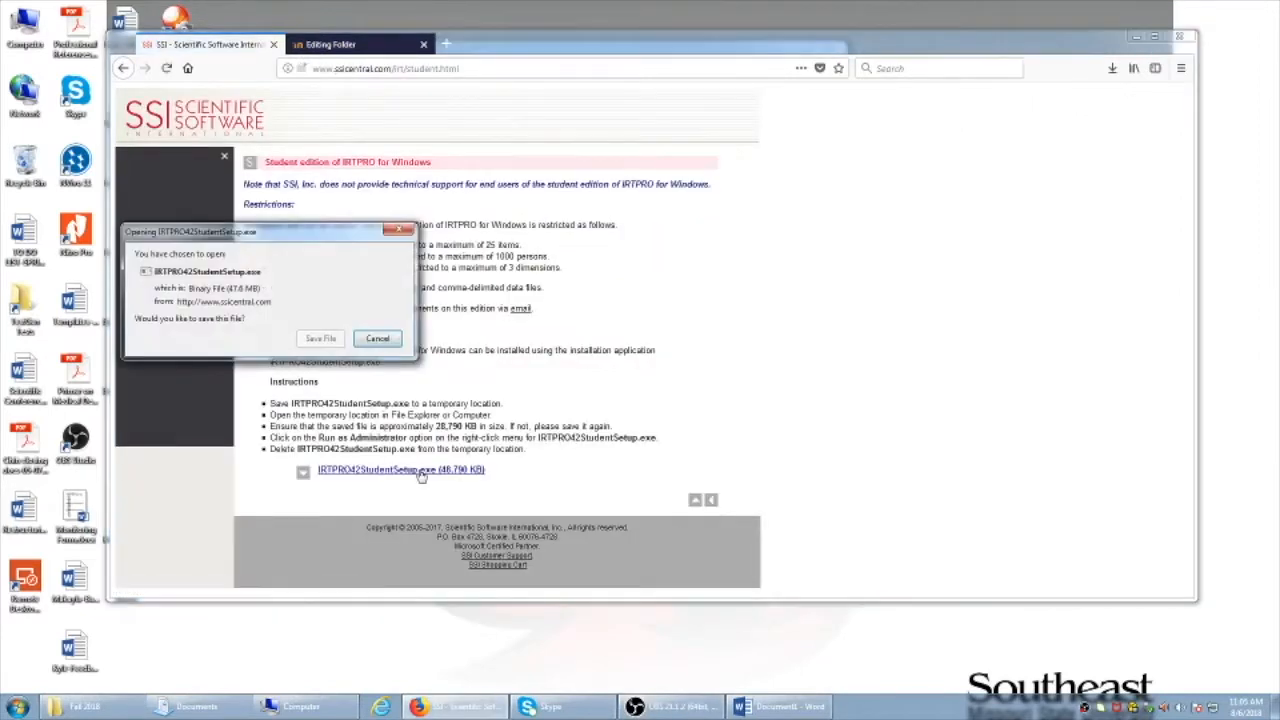
{"action": "left_click", "coordinate": [323, 339]}
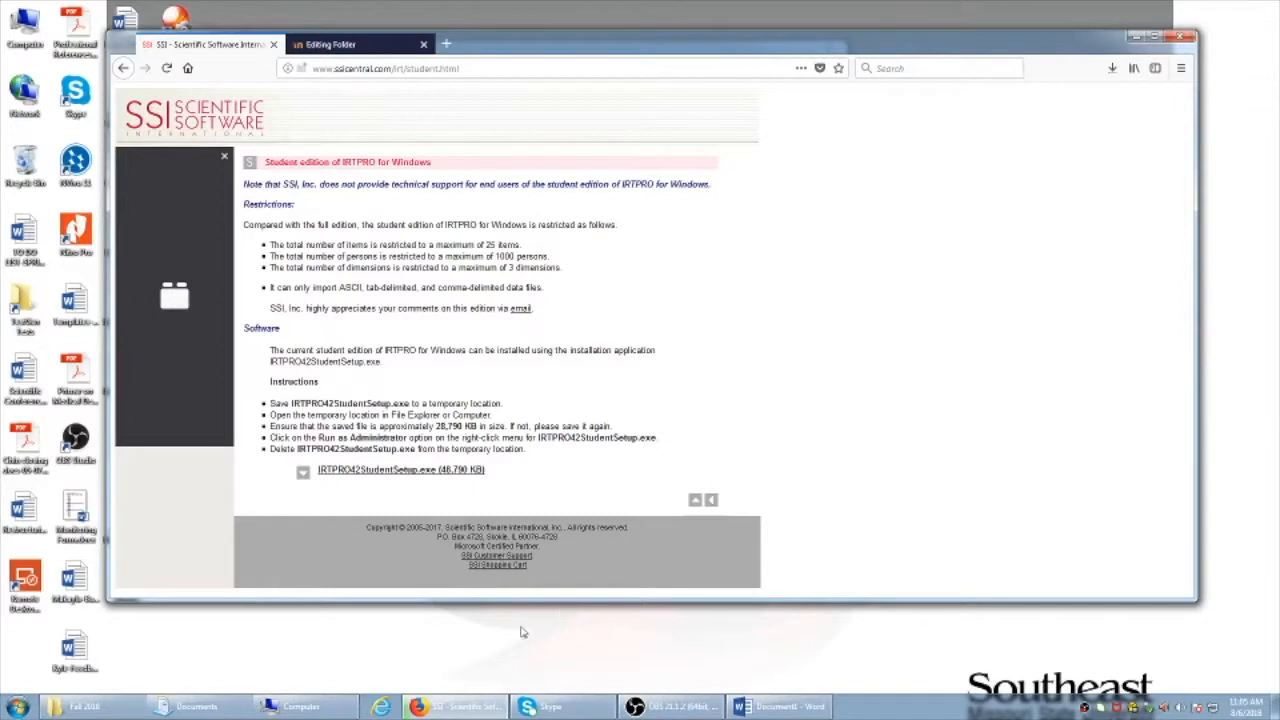
{"action": "left_click", "coordinate": [1113, 69]}
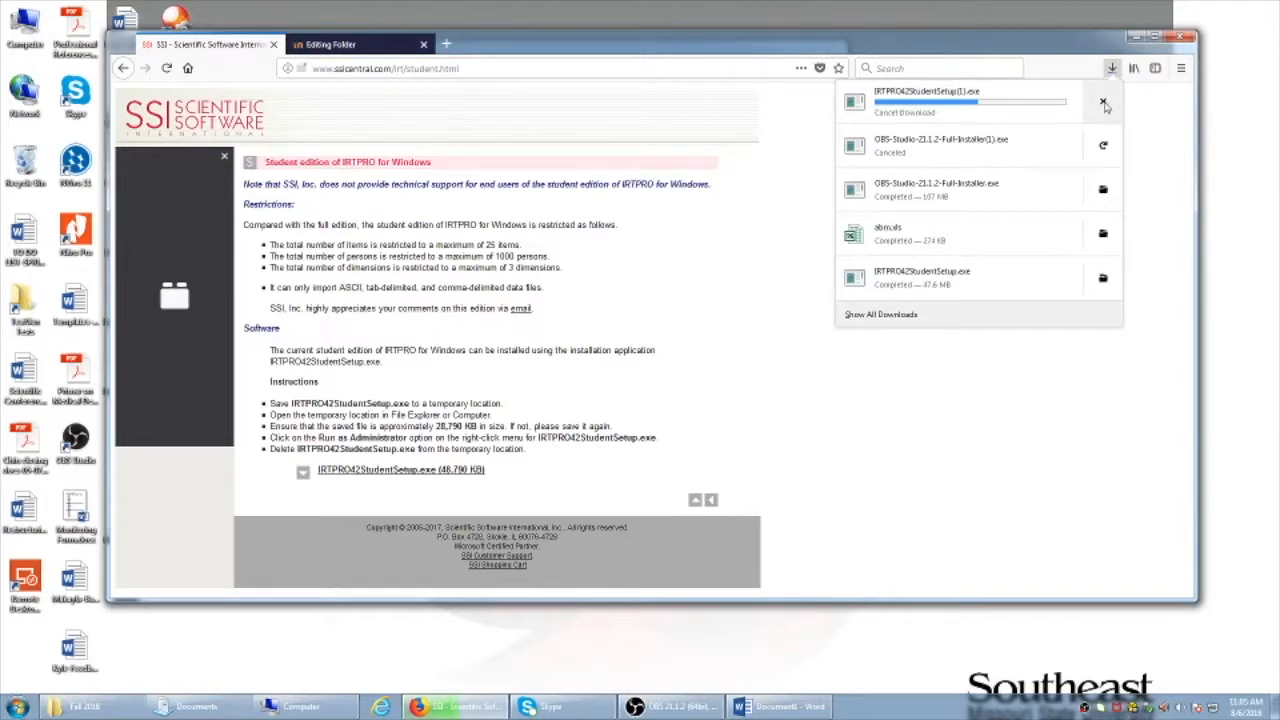
{"action": "left_click", "coordinate": [1103, 103]}
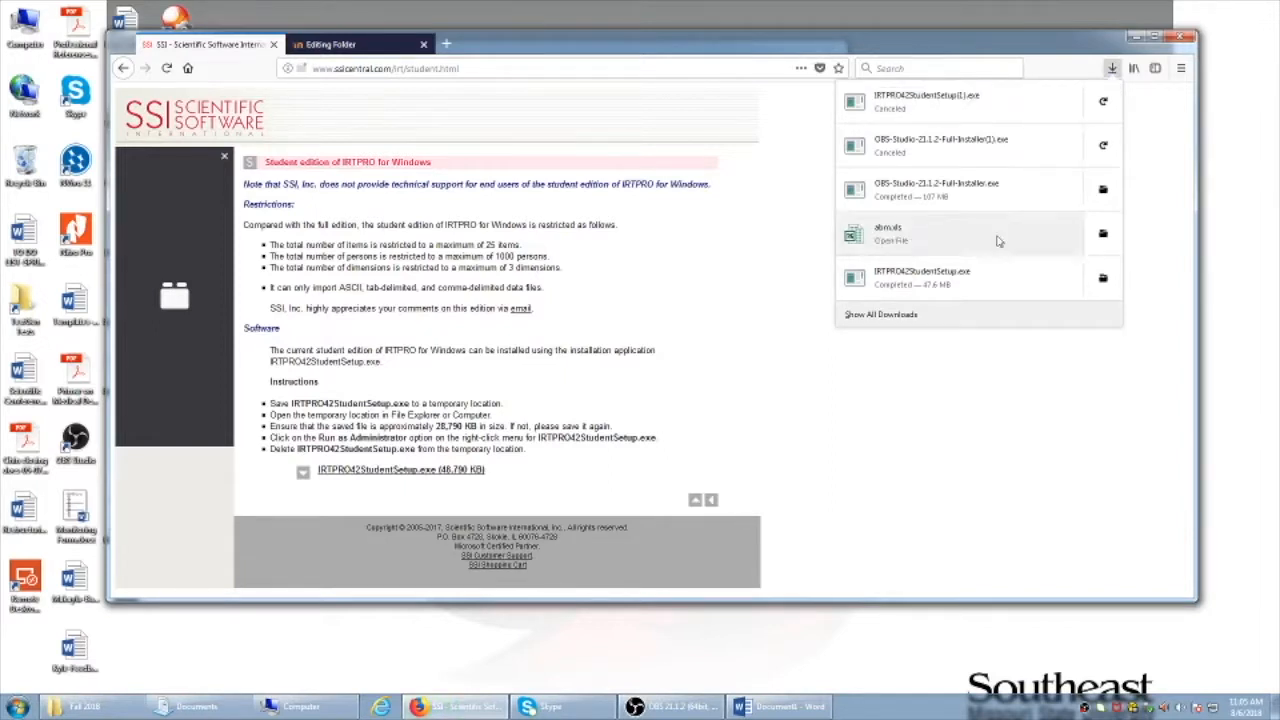
{"action": "left_click", "coordinate": [995, 290]}
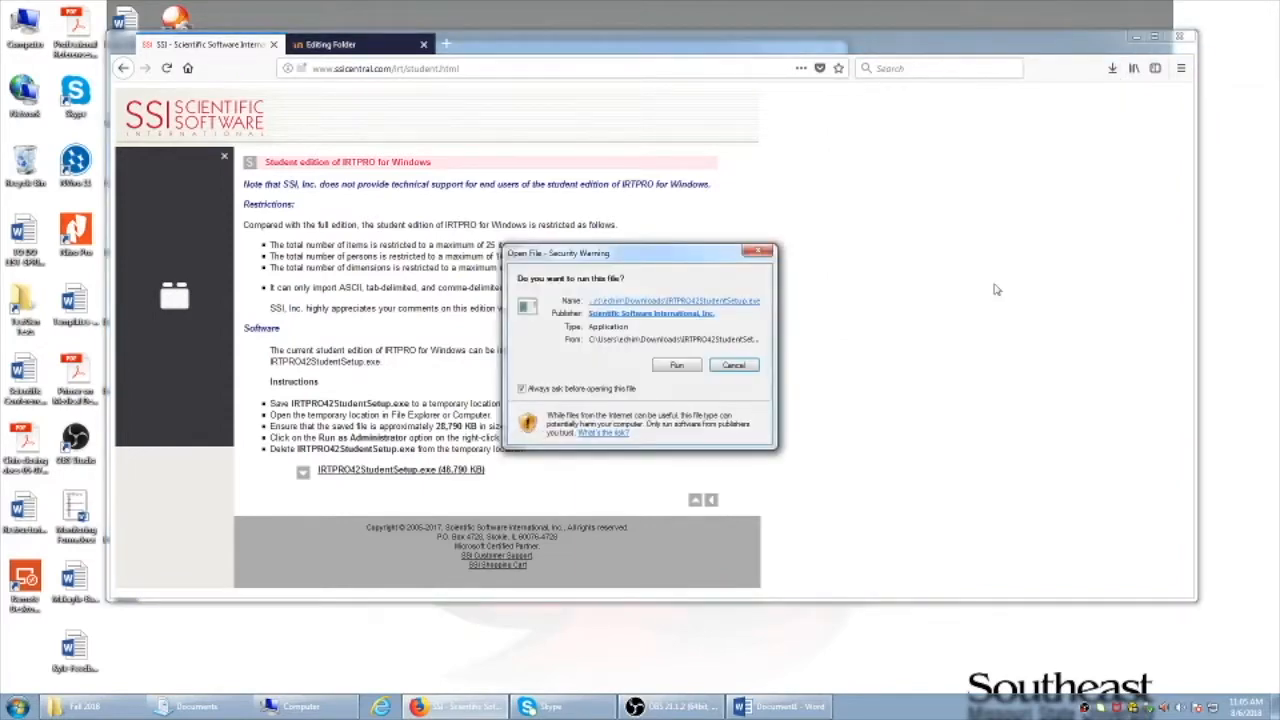
Install IRTPRO 4.3 Student with the default folder and Complete setup type, then launch it
{"action": "left_click_drag", "start_coordinate": [678, 254], "coordinate": [978, 242]}
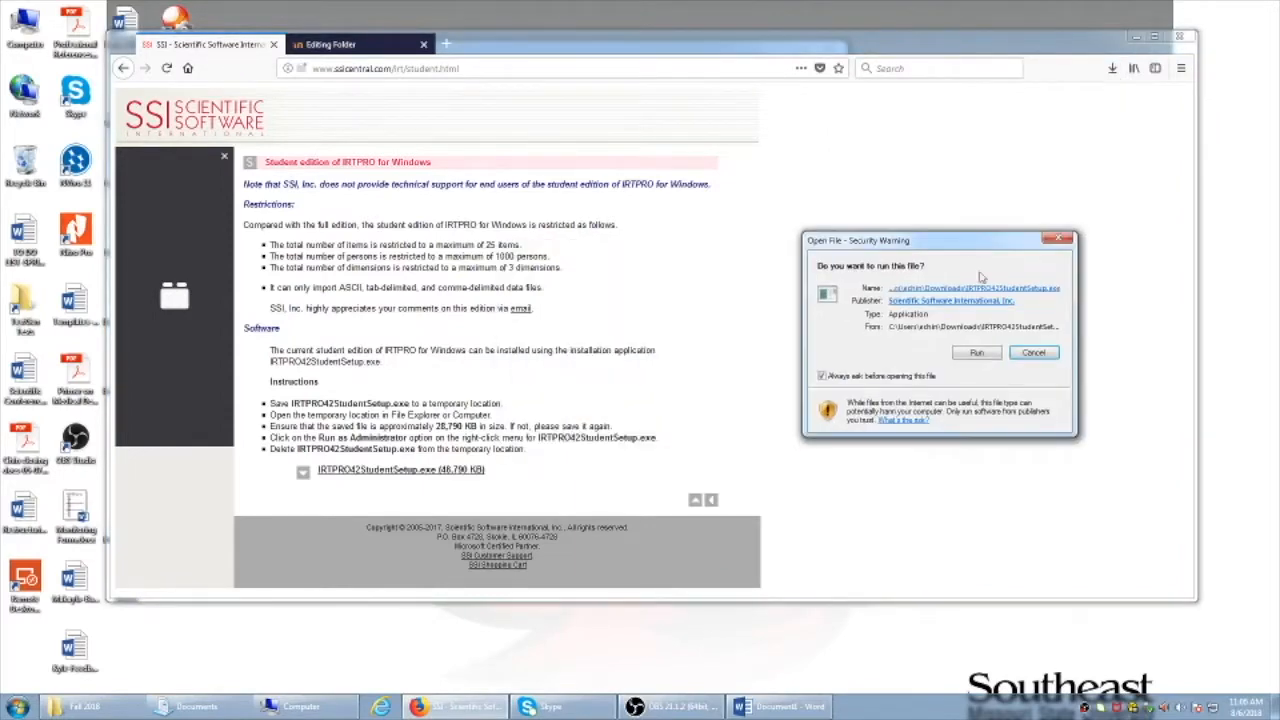
{"action": "left_click", "coordinate": [975, 354]}
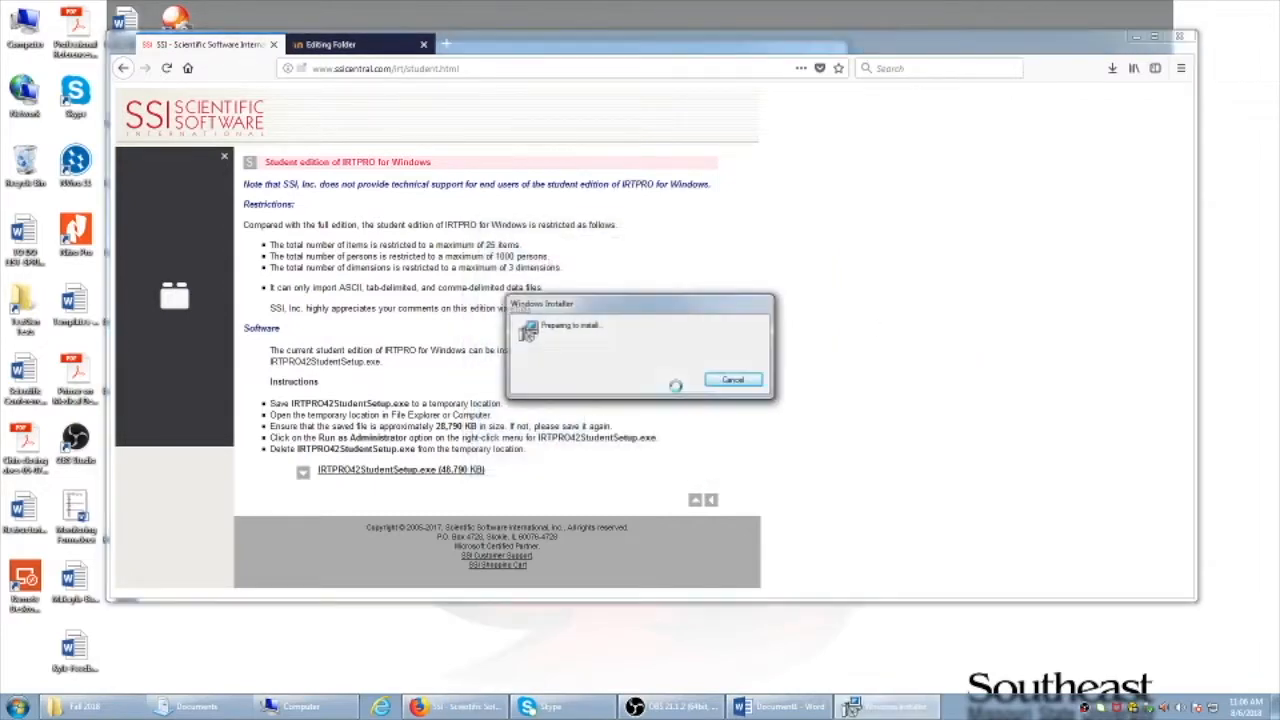
{"action": "left_click", "coordinate": [710, 458]}
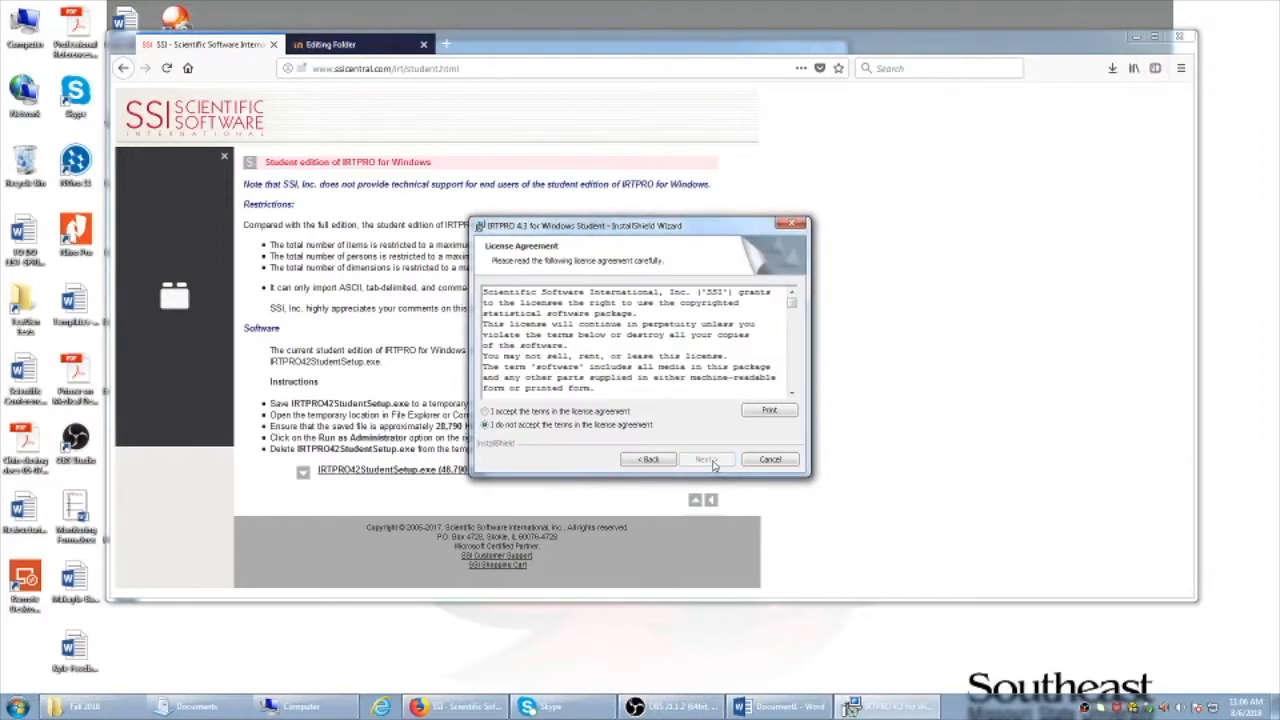
{"action": "left_click", "coordinate": [574, 413]}
{"action": "left_click", "coordinate": [706, 459]}
{"action": "left_click", "coordinate": [706, 459]}
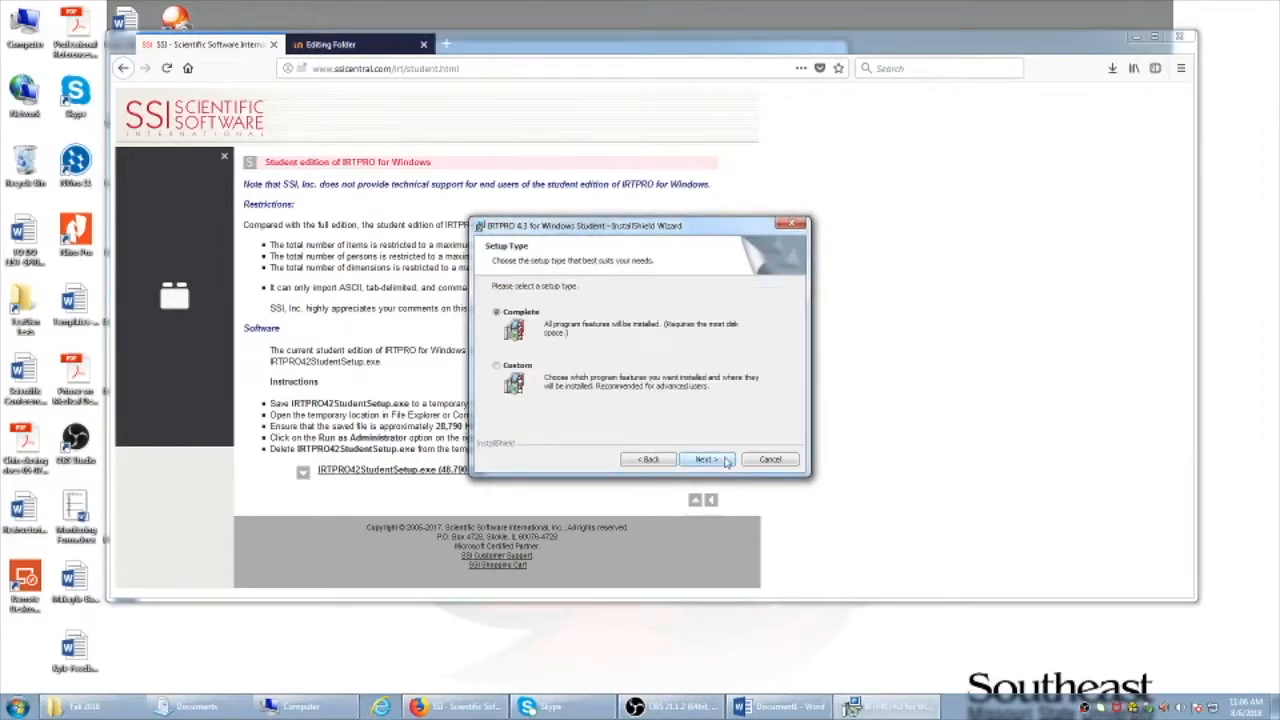
{"action": "left_click", "coordinate": [718, 462]}
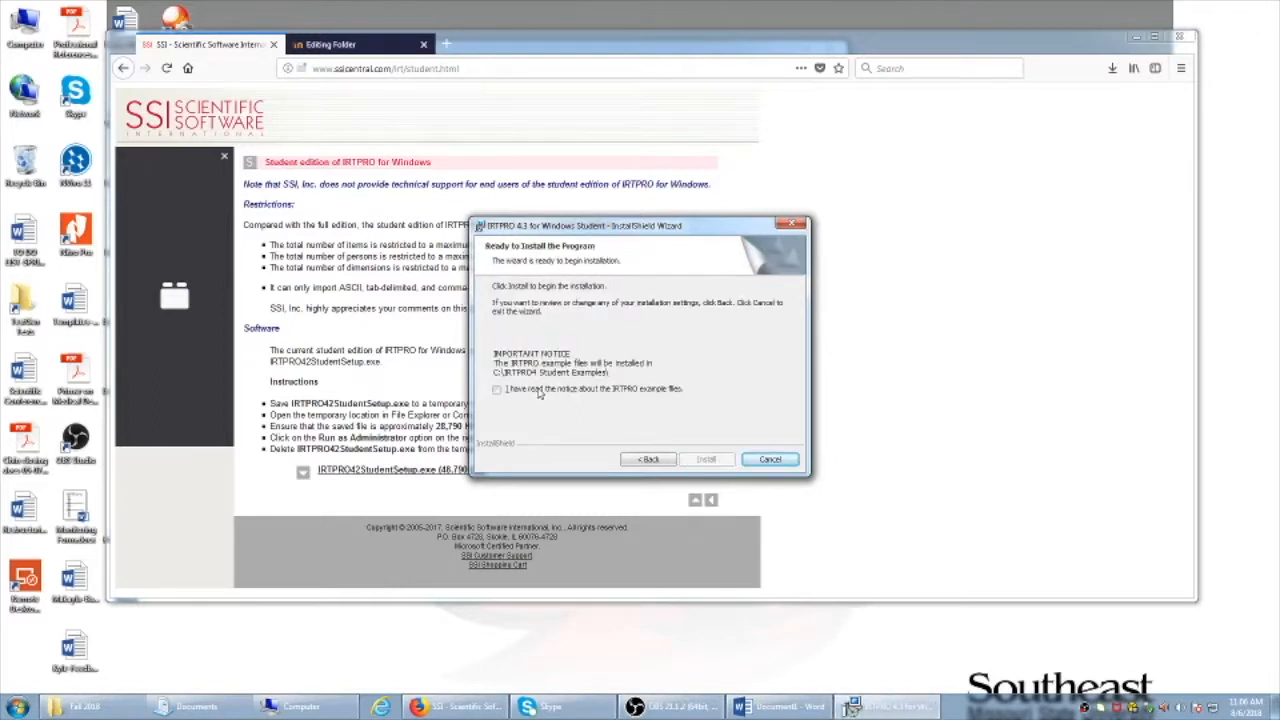
{"action": "left_click", "coordinate": [497, 390]}
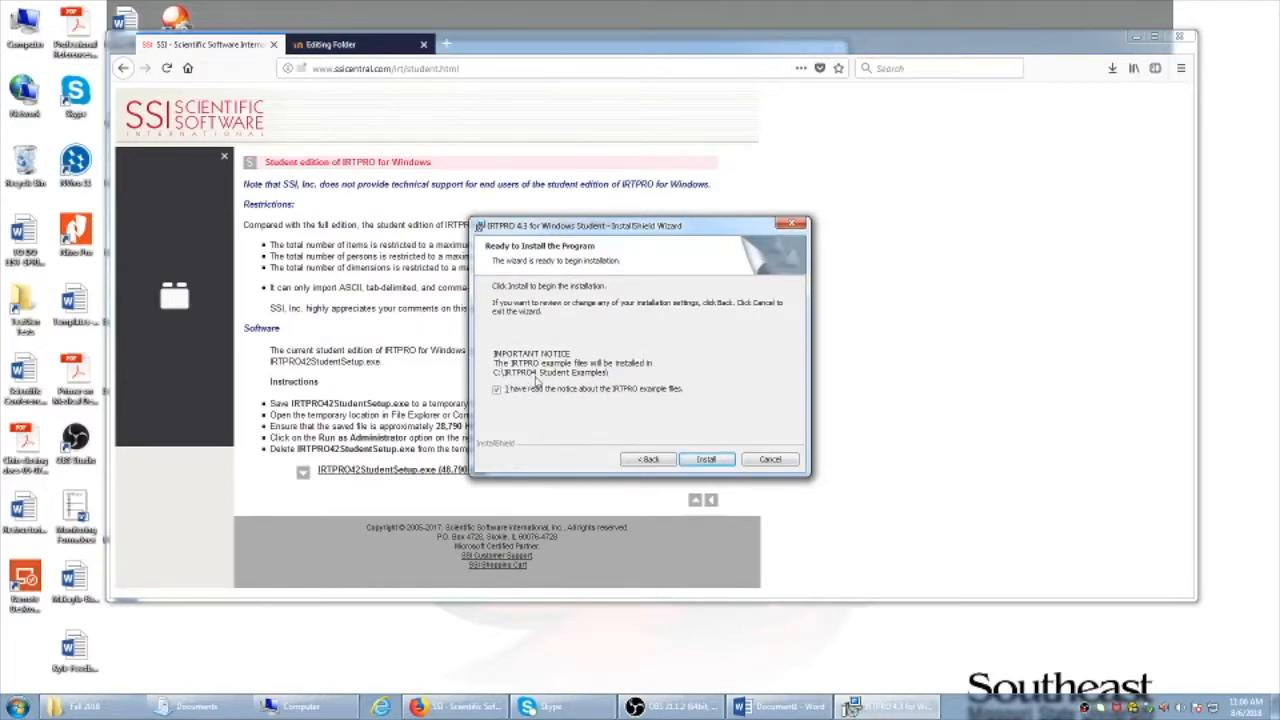
{"action": "left_click", "coordinate": [706, 459]}
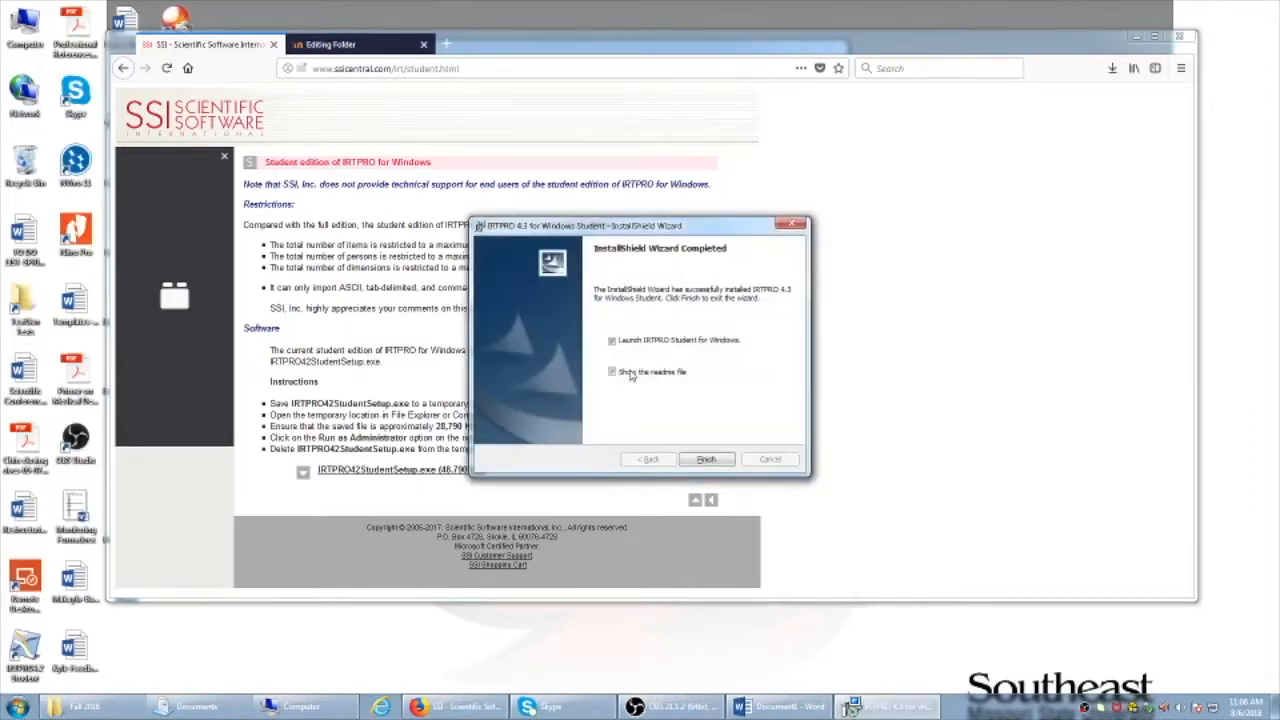
{"action": "left_click", "coordinate": [706, 460]}
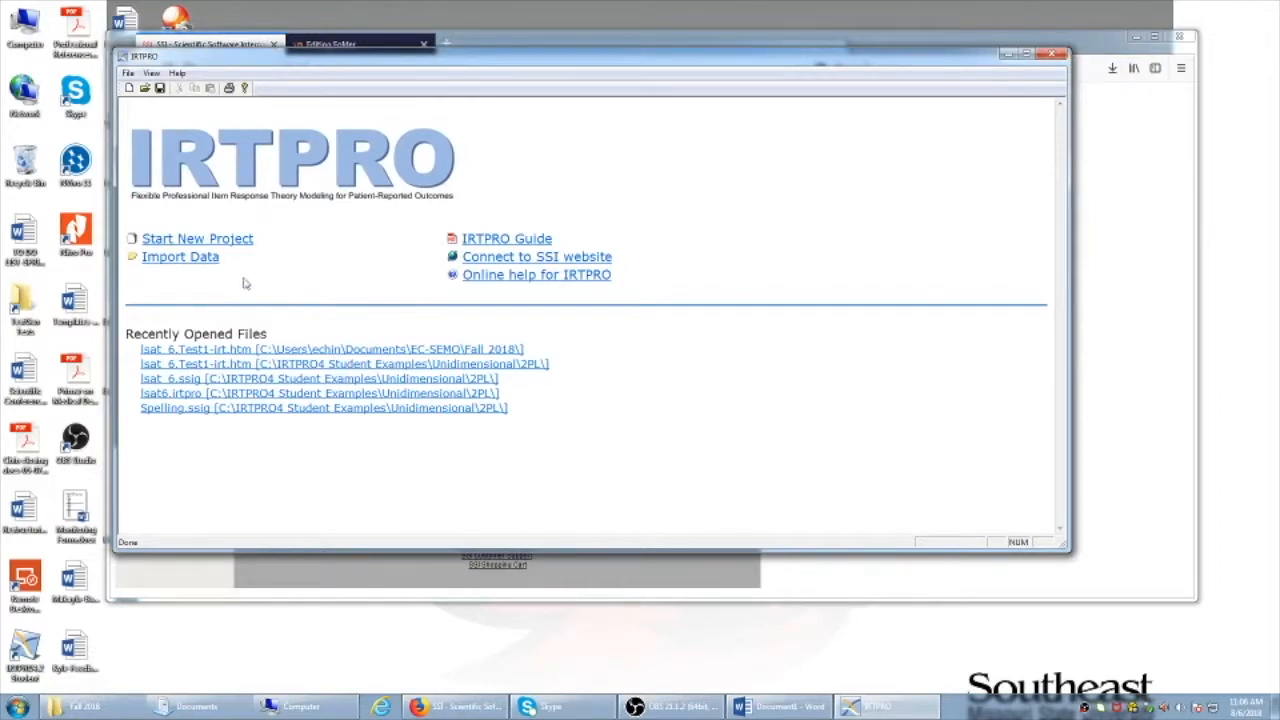
Abandon the Import Data attempt and use File > Open to reach IRTPRO4 Student Examples\Unidimensional\2PL
{"action": "left_click", "coordinate": [204, 260]}
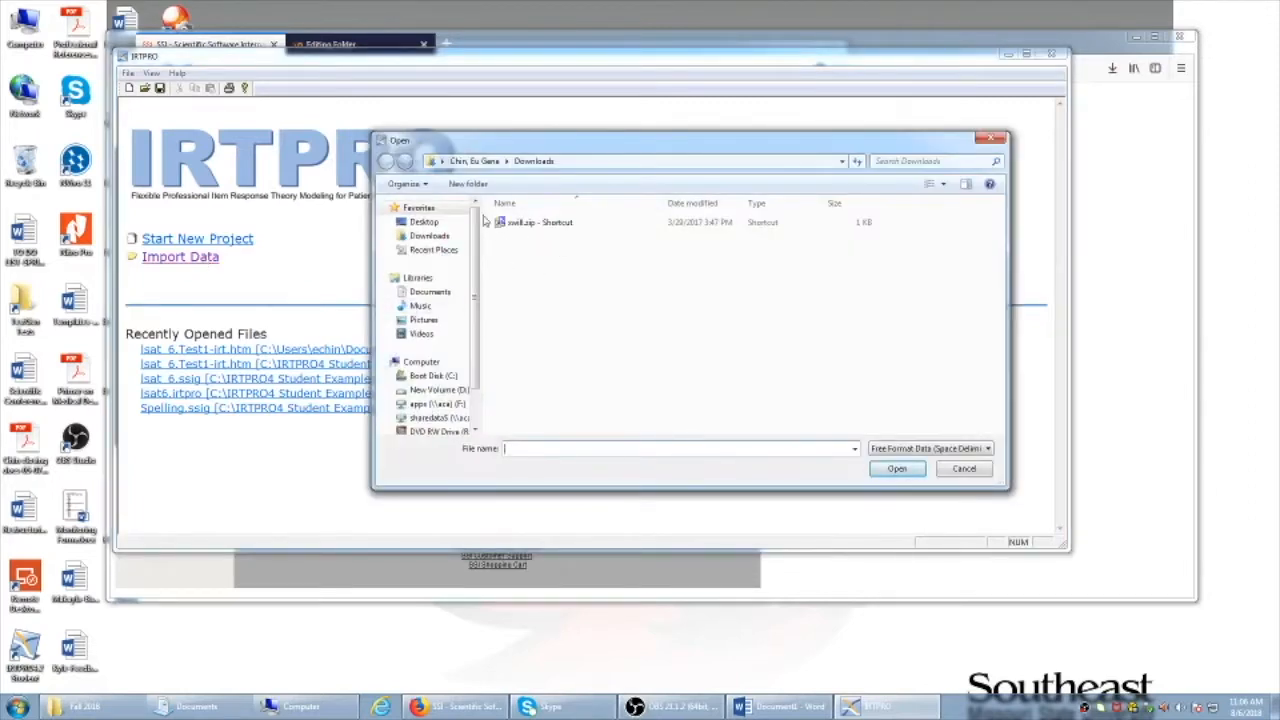
{"action": "scroll", "coordinate": [462, 342], "scroll_direction": "down", "scroll_amount": 1}
{"action": "left_click", "coordinate": [430, 244]}
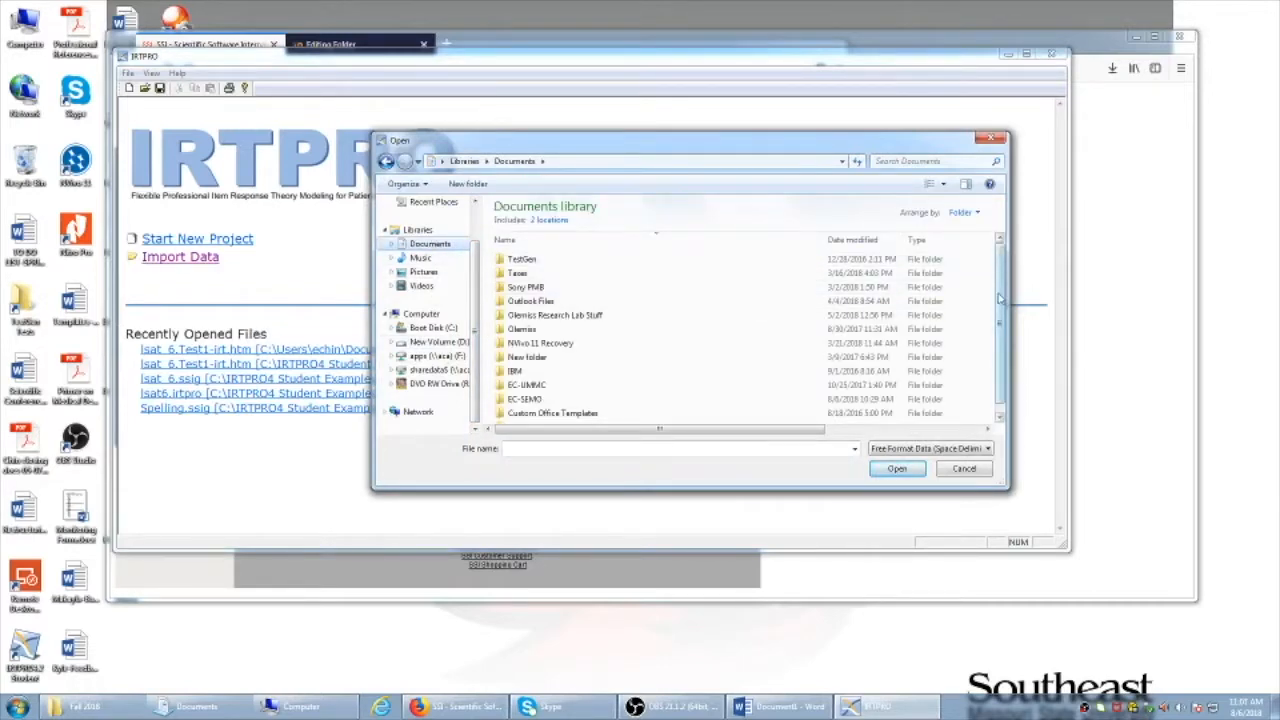
{"action": "left_click", "coordinate": [968, 471]}
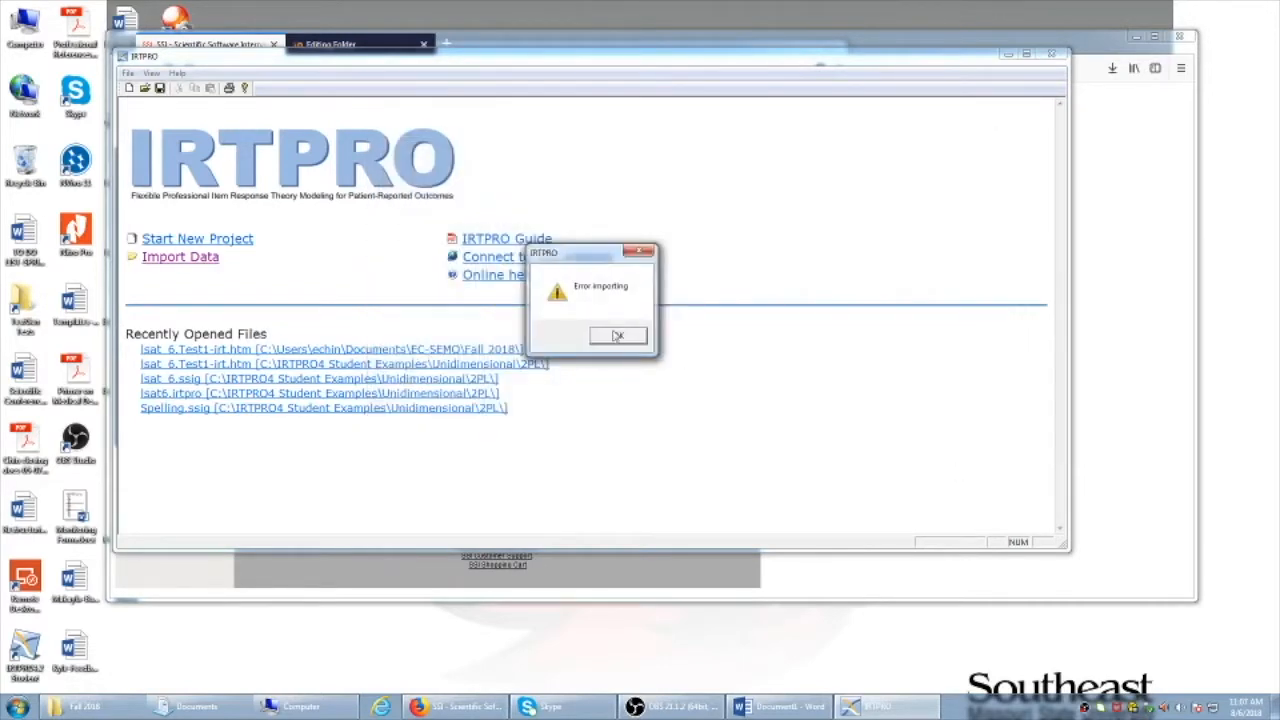
{"action": "left_click", "coordinate": [614, 336]}
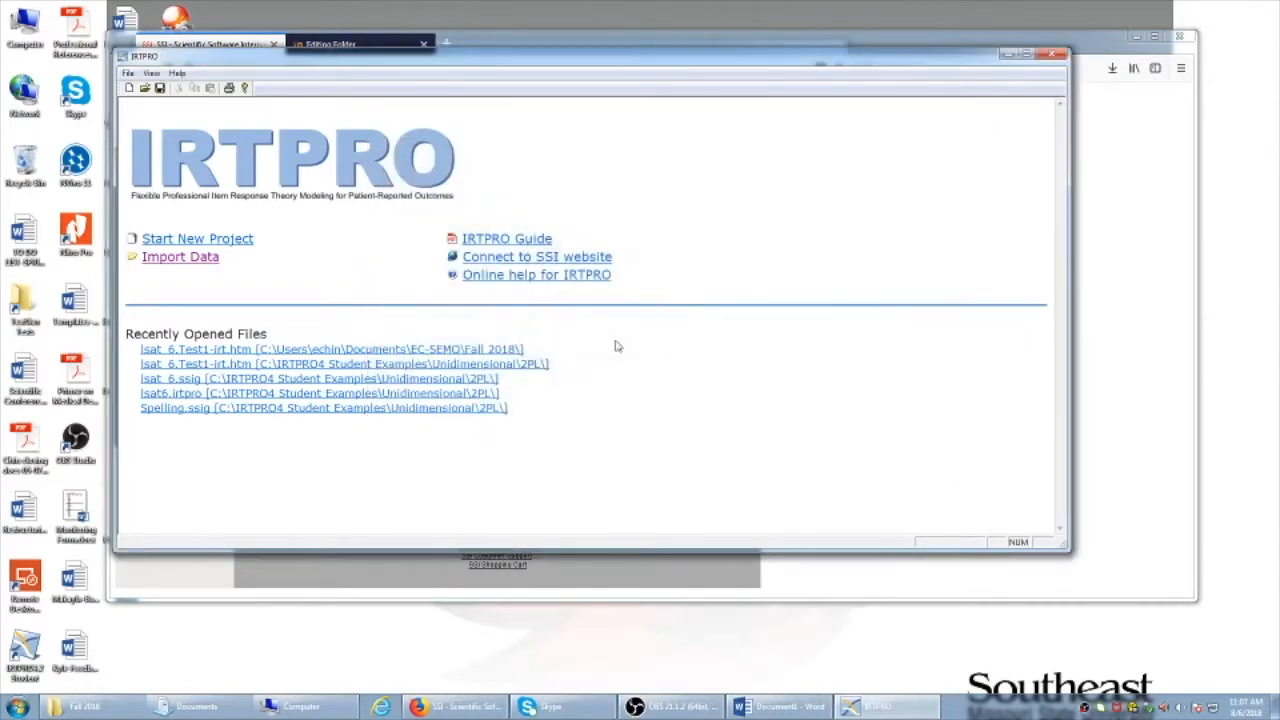
{"action": "left_click", "coordinate": [128, 74]}
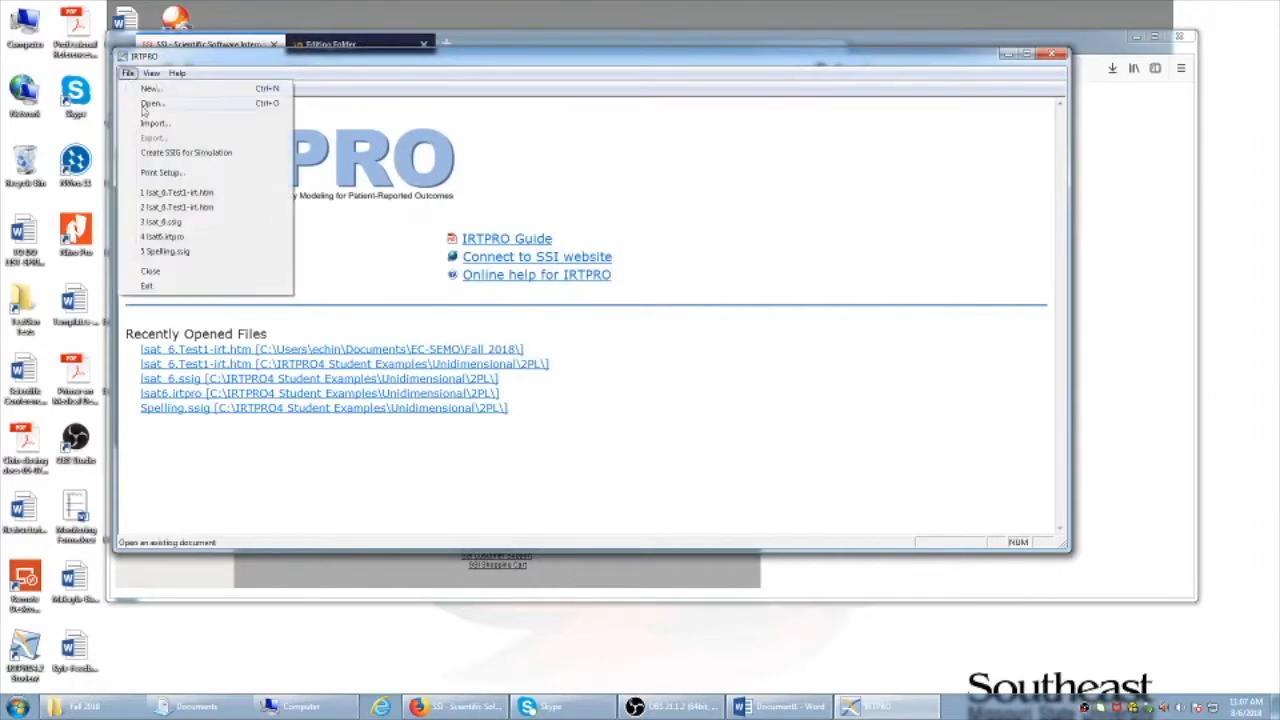
{"action": "left_click", "coordinate": [152, 104]}
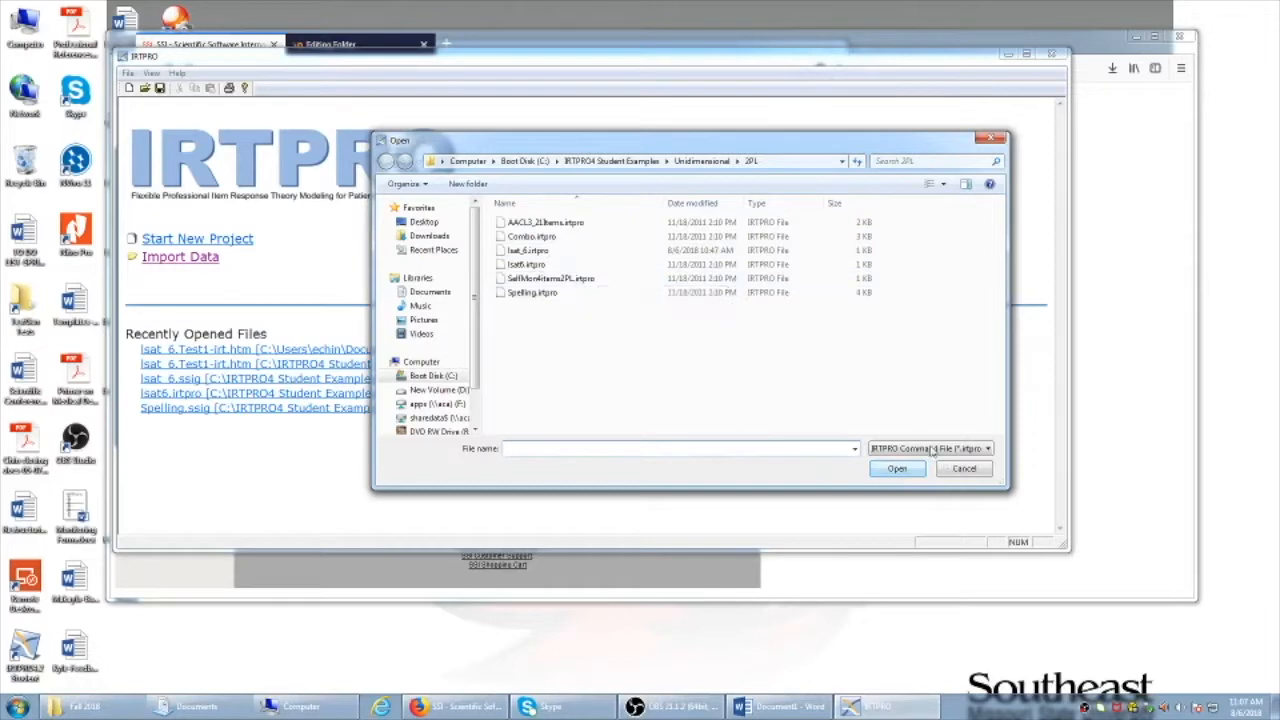
Filter to IRTPRO Data File (*.ssig) and open SelfMon4Items.ssig
{"action": "left_click", "coordinate": [986, 449]}
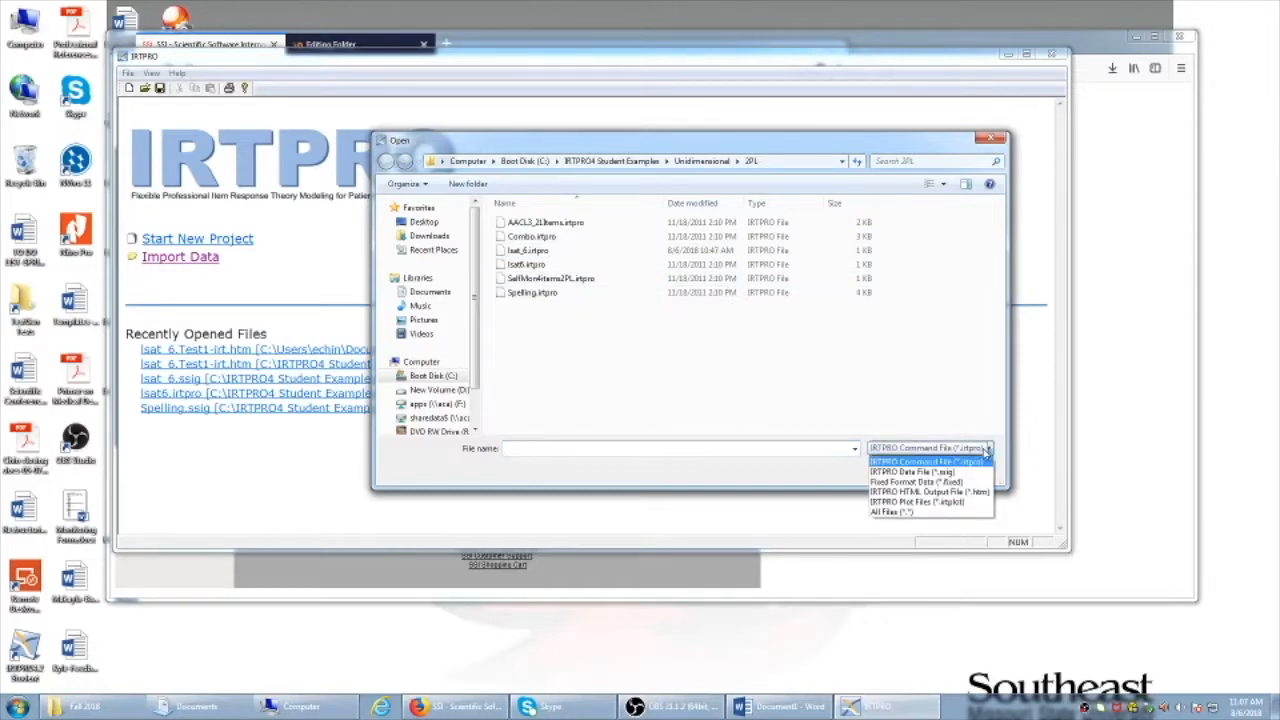
{"action": "left_click", "coordinate": [928, 462]}
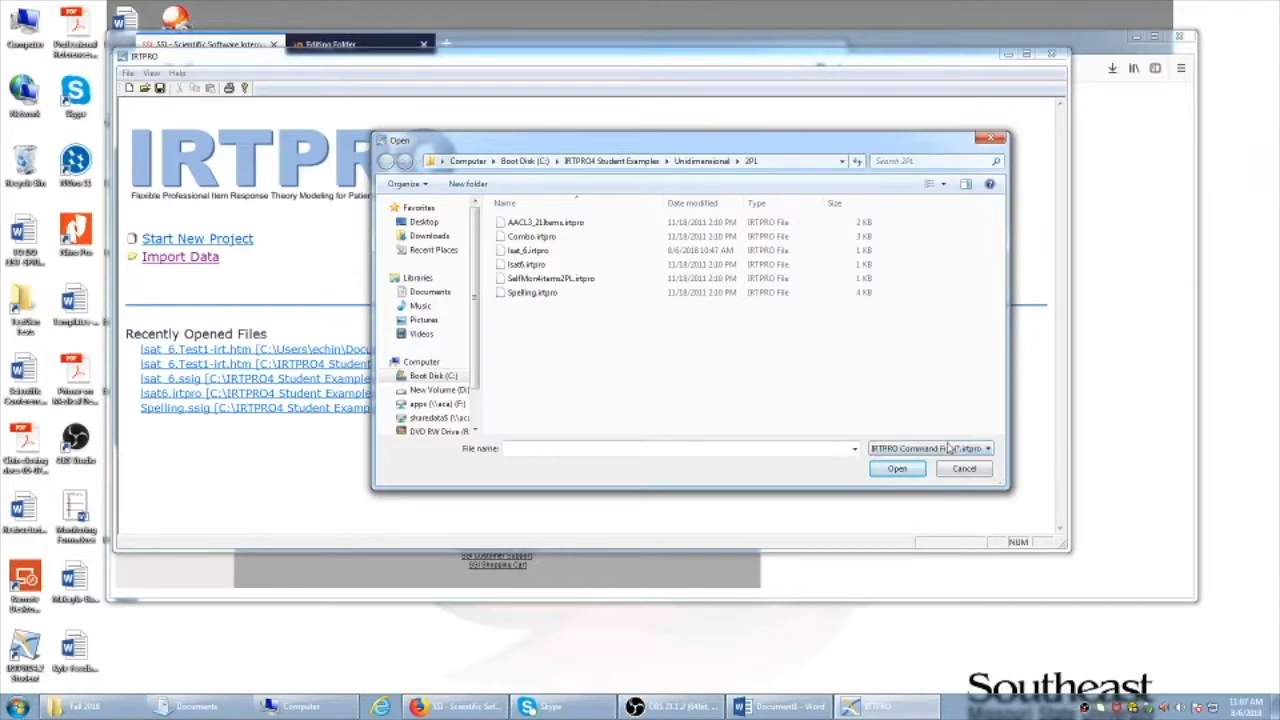
{"action": "left_click", "coordinate": [948, 448]}
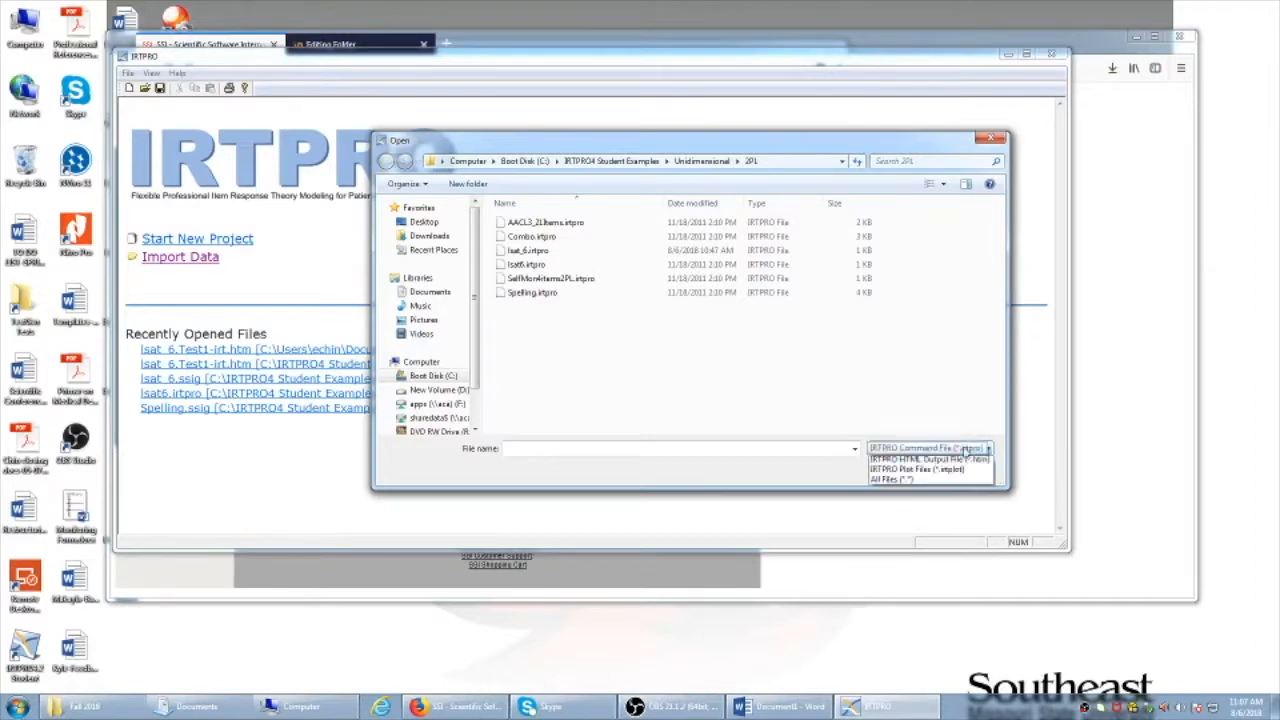
{"action": "left_click", "coordinate": [953, 474]}
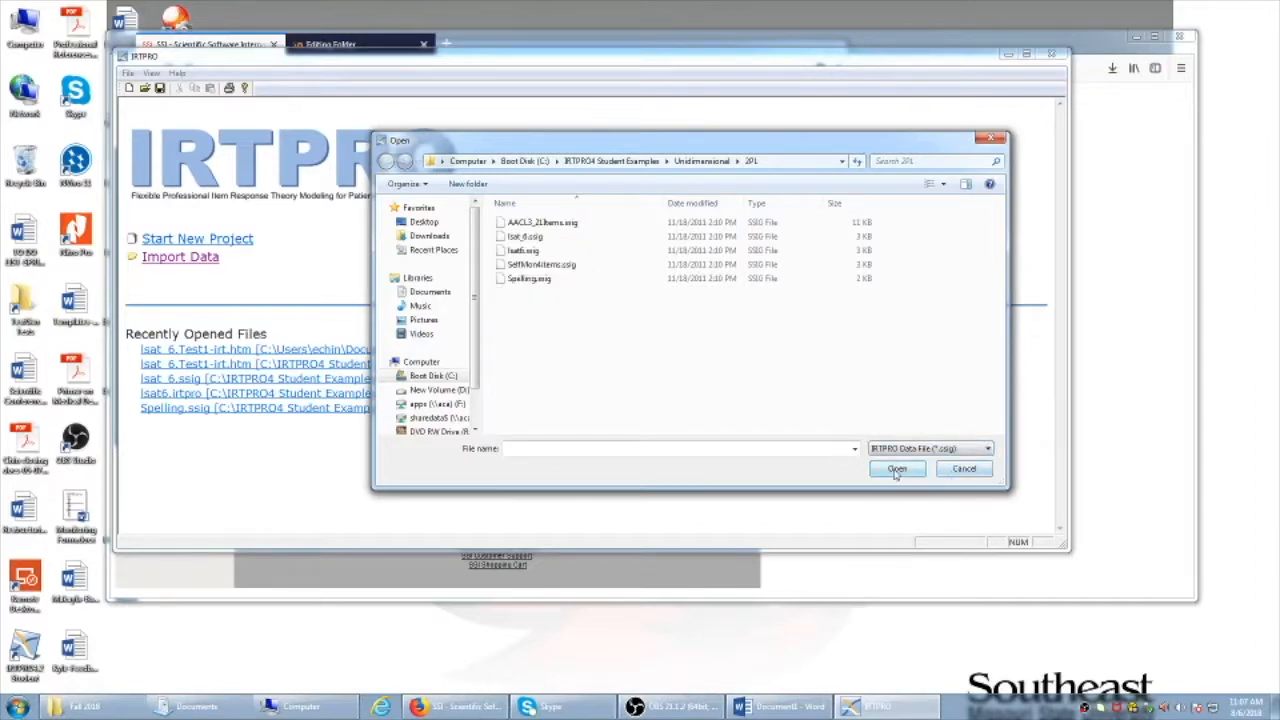
{"action": "left_click", "coordinate": [952, 452]}
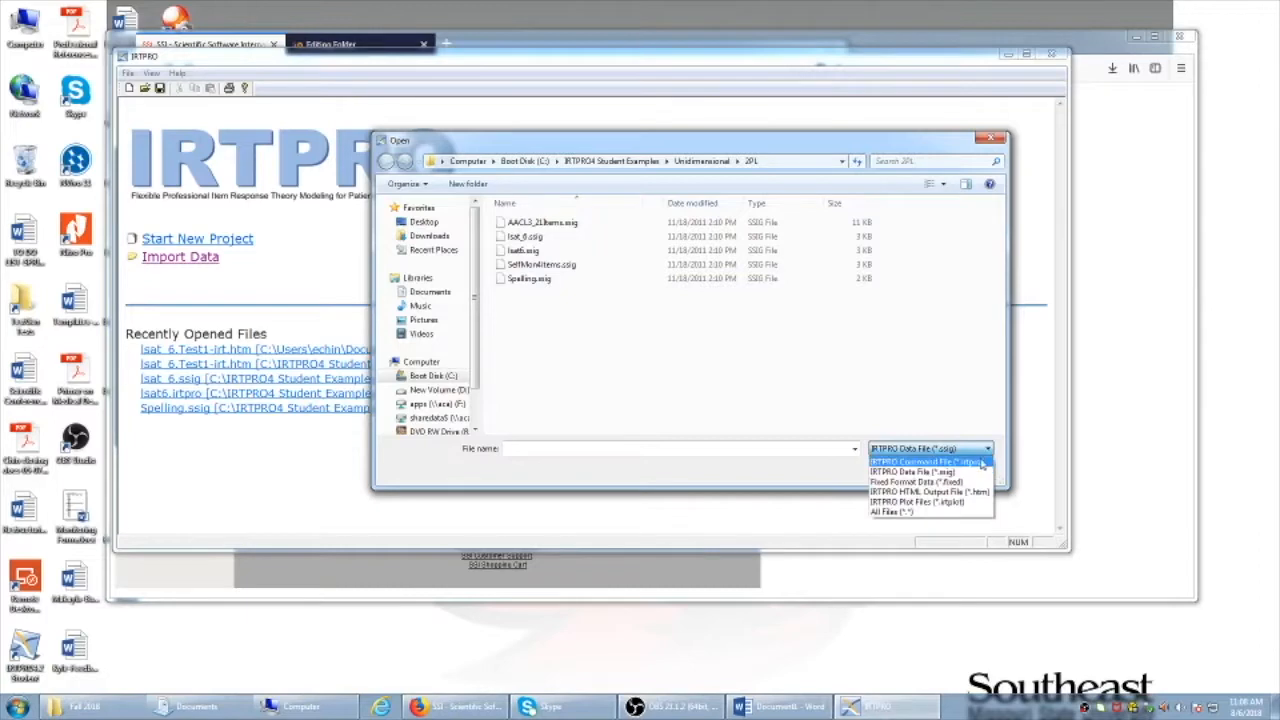
{"action": "left_click", "coordinate": [816, 468]}
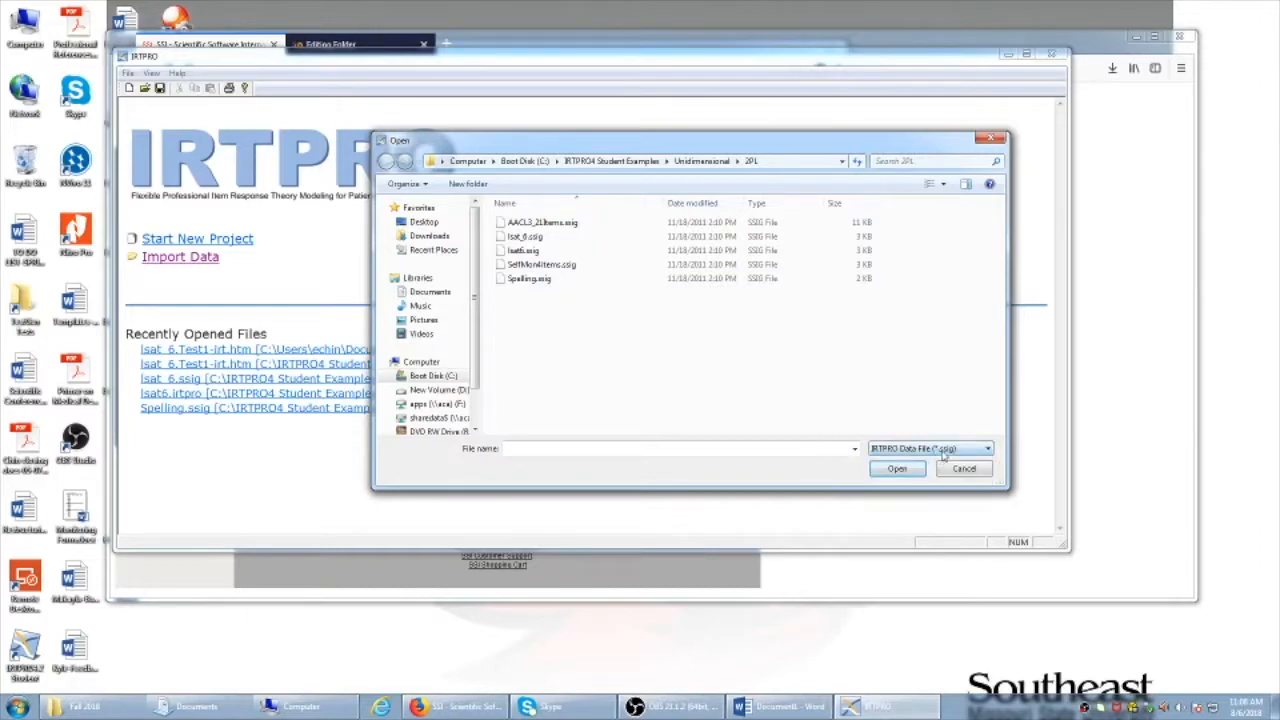
{"action": "left_click", "coordinate": [556, 266]}
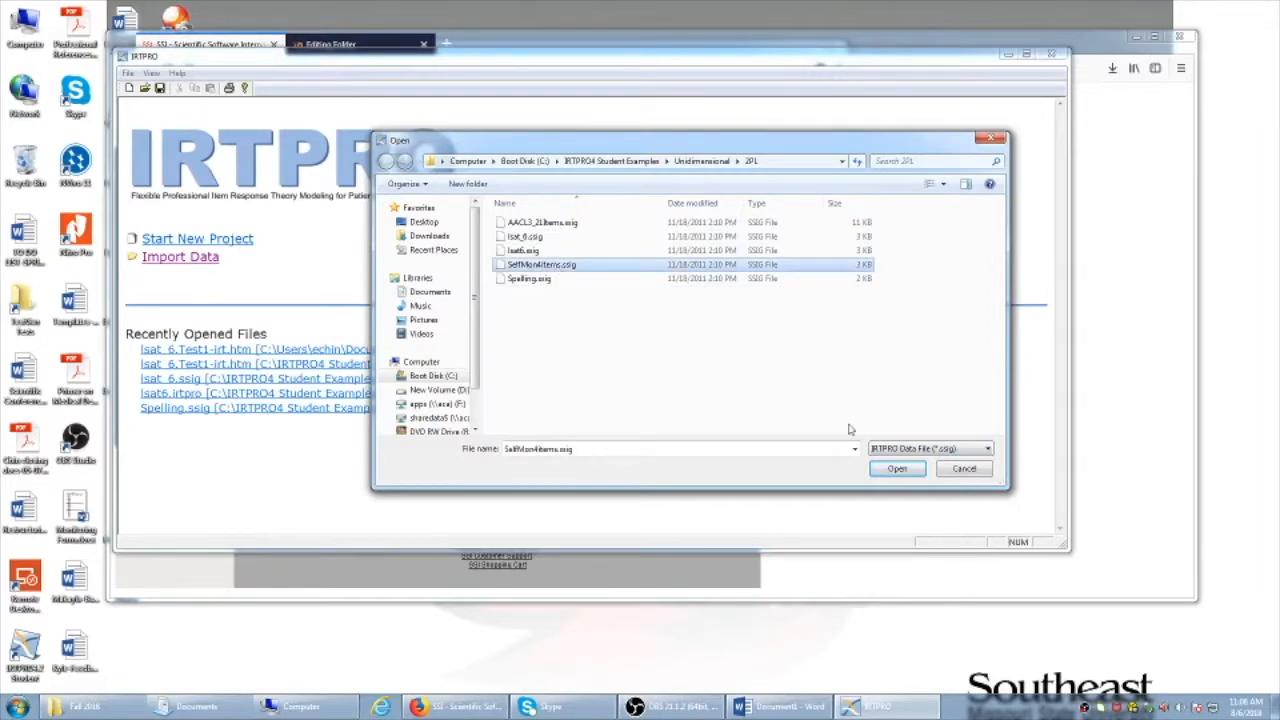
{"action": "left_click", "coordinate": [897, 468]}
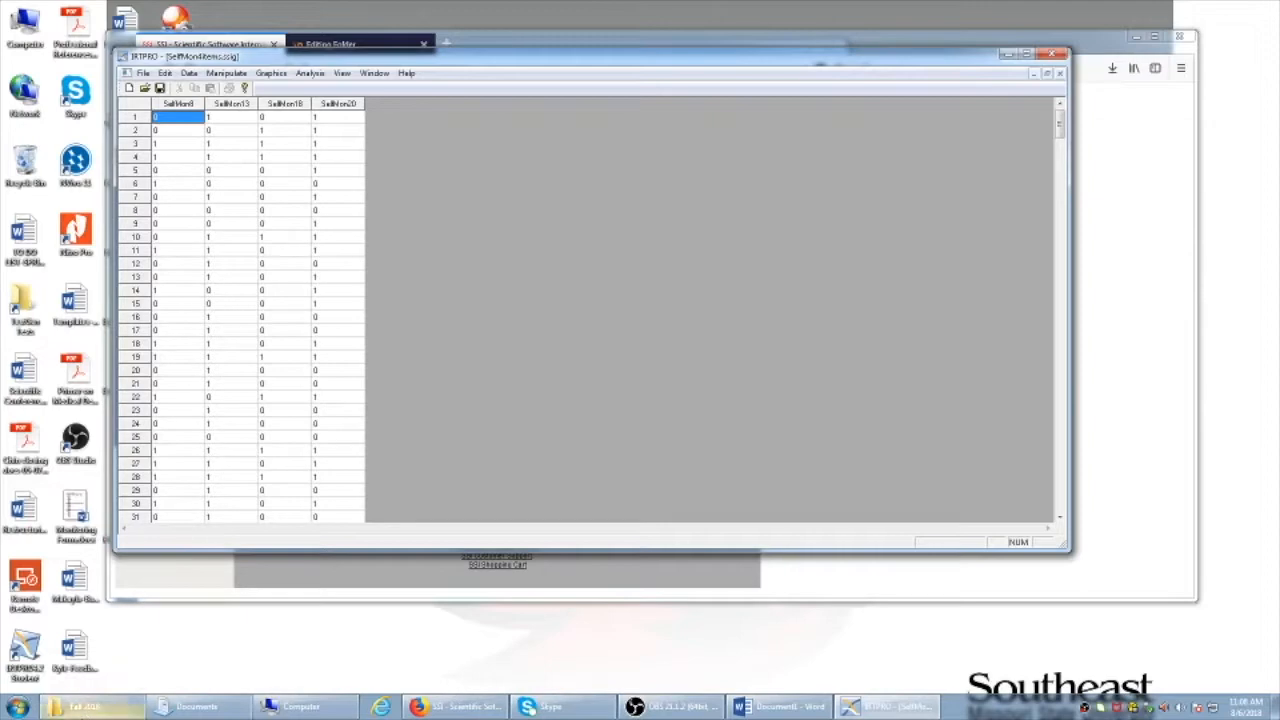
{"action": "mouse_move", "coordinate": [201, 712]}
{"action": "left_click", "coordinate": [230, 640]}
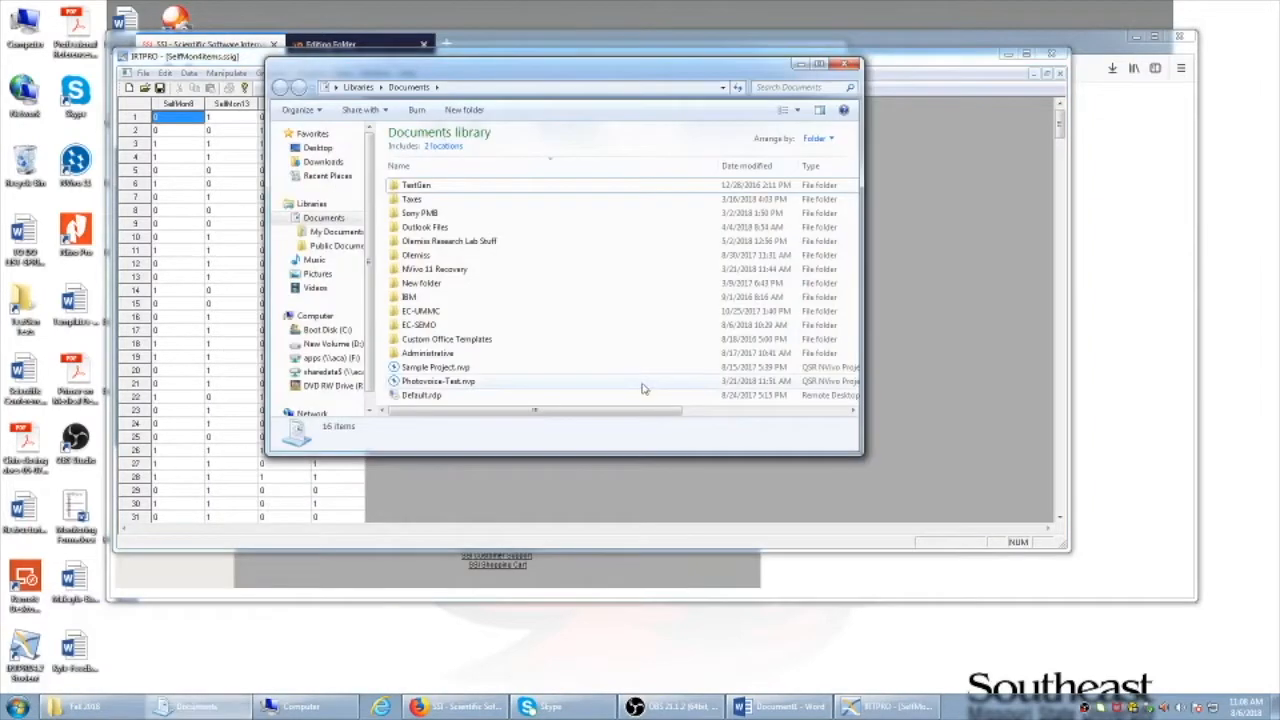
{"action": "left_click", "coordinate": [804, 64]}
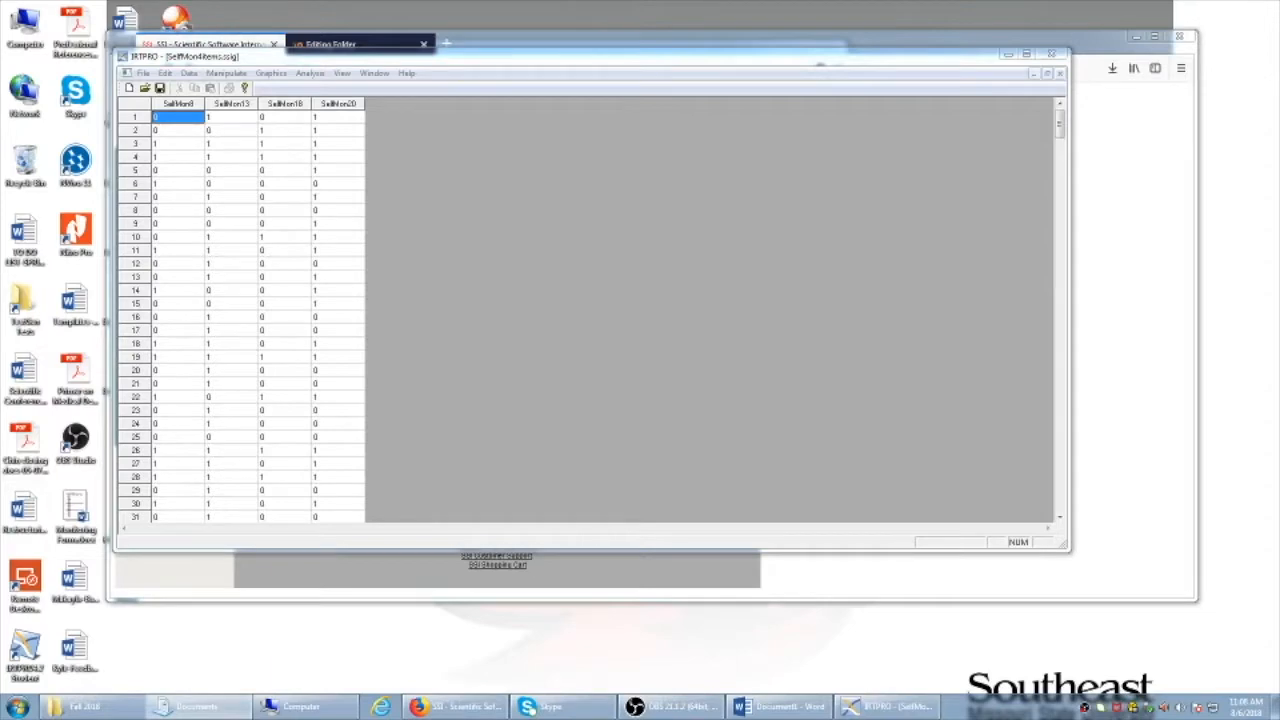
Reposition the IRTPRO window showing the SelfMon4Items data sheet
{"action": "mouse_move", "coordinate": [545, 58]}
{"action": "left_mouse_down"}
{"action": "mouse_move", "coordinate": [609, 42]}
{"action": "mouse_move", "coordinate": [595, 80]}
{"action": "mouse_move", "coordinate": [561, 71]}
{"action": "left_mouse_up"}
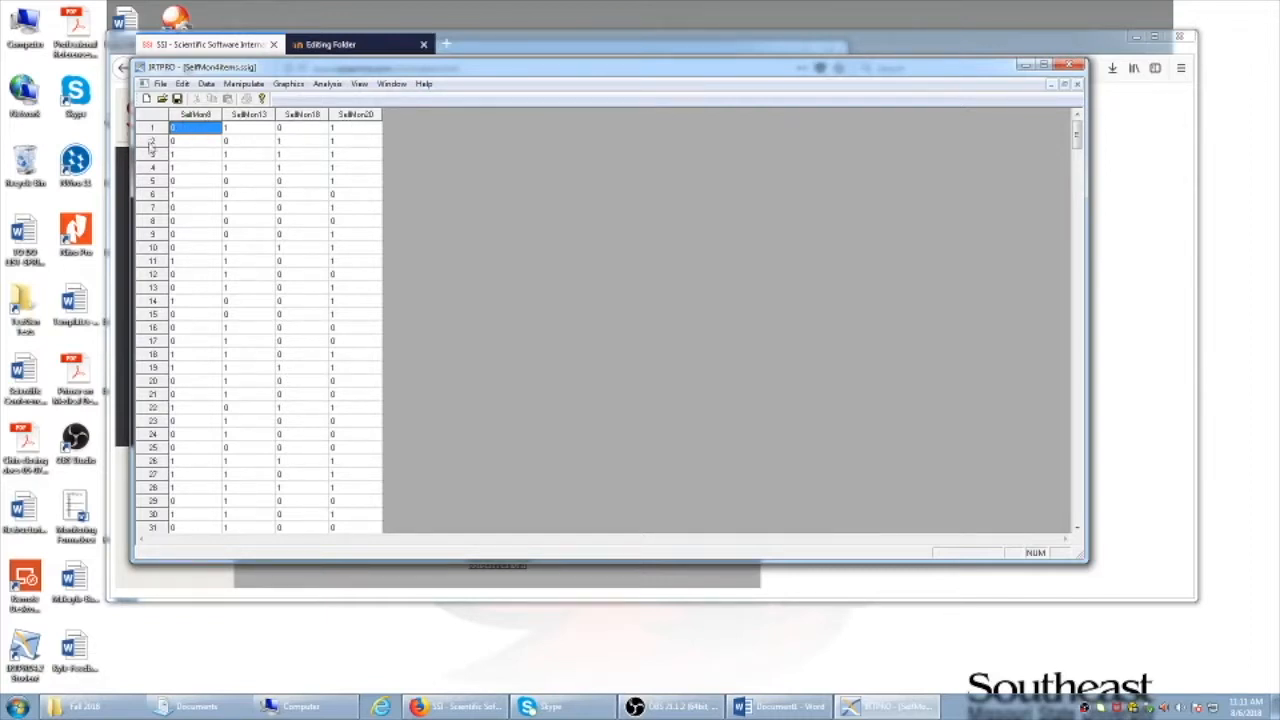
{"action": "mouse_move", "coordinate": [1077, 135]}
{"action": "left_mouse_down"}
{"action": "mouse_move", "coordinate": [1080, 508]}
{"action": "mouse_move", "coordinate": [1076, 128]}
{"action": "left_mouse_up"}
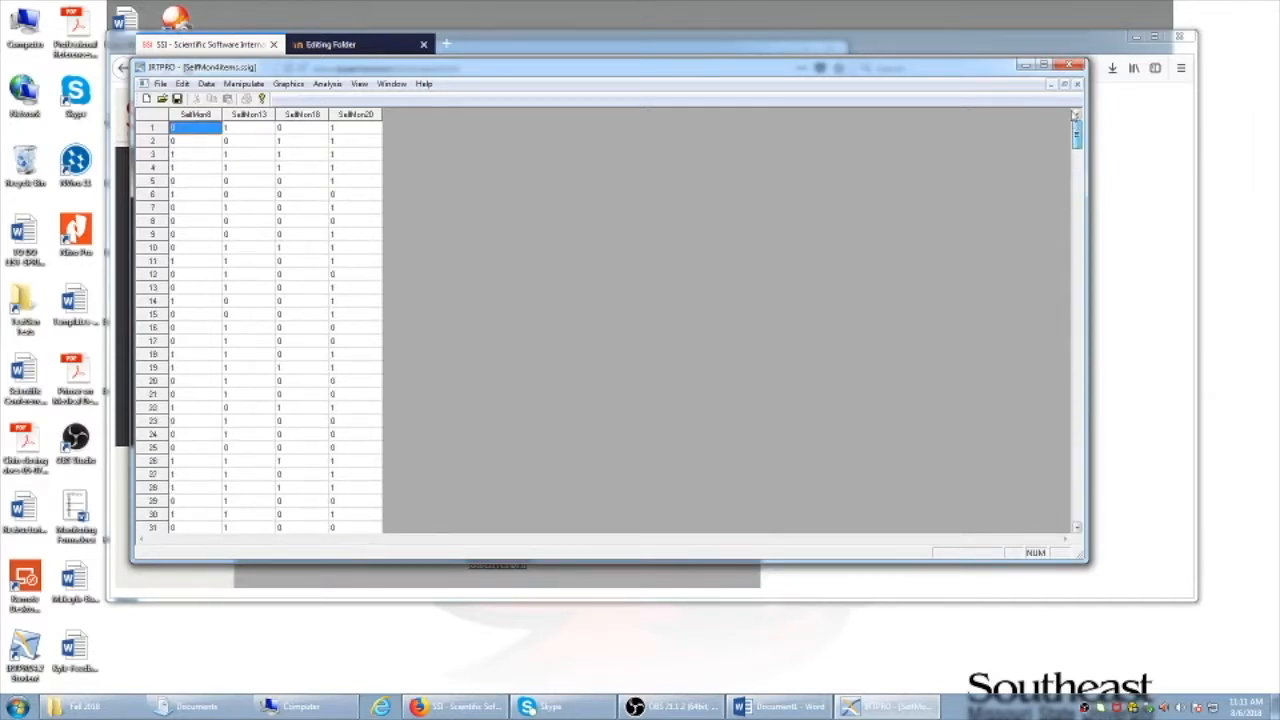
Start an Analysis > Unidimensional IRT setup titled 'Example Unidimensional IRT'
{"action": "left_click", "coordinate": [326, 84]}
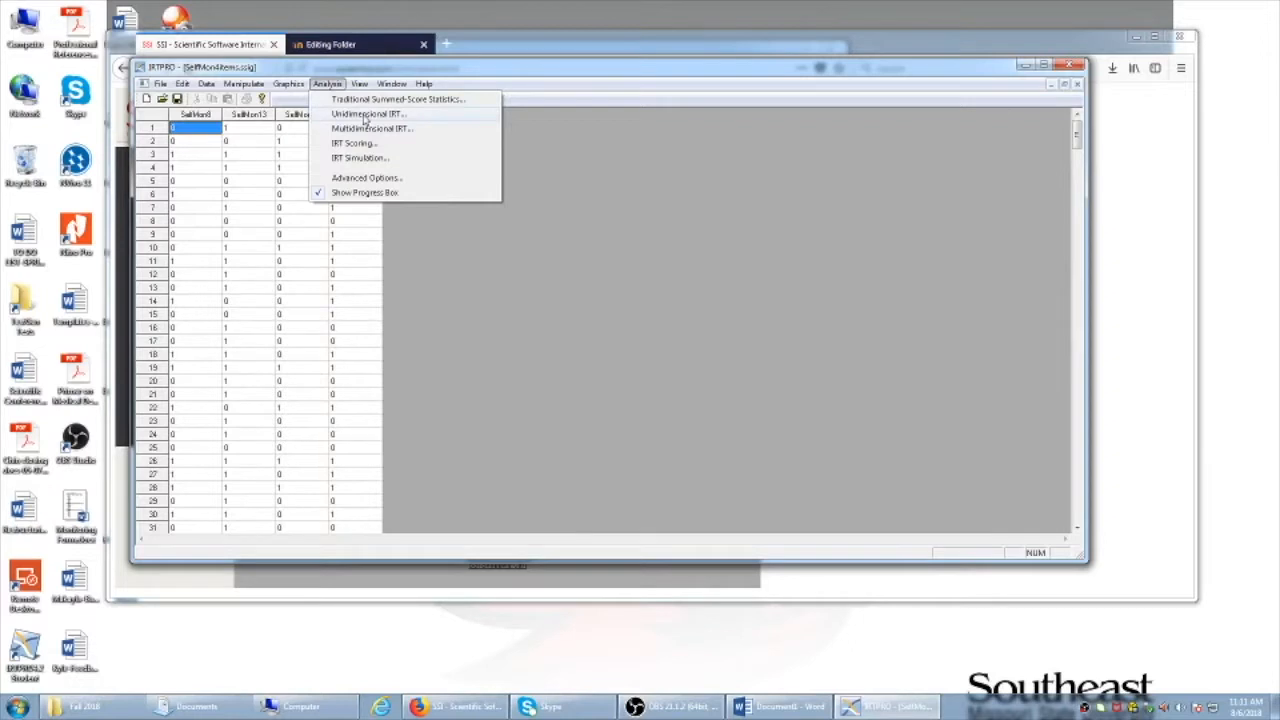
{"action": "left_click", "coordinate": [365, 116]}
{"action": "left_click", "coordinate": [518, 274]}
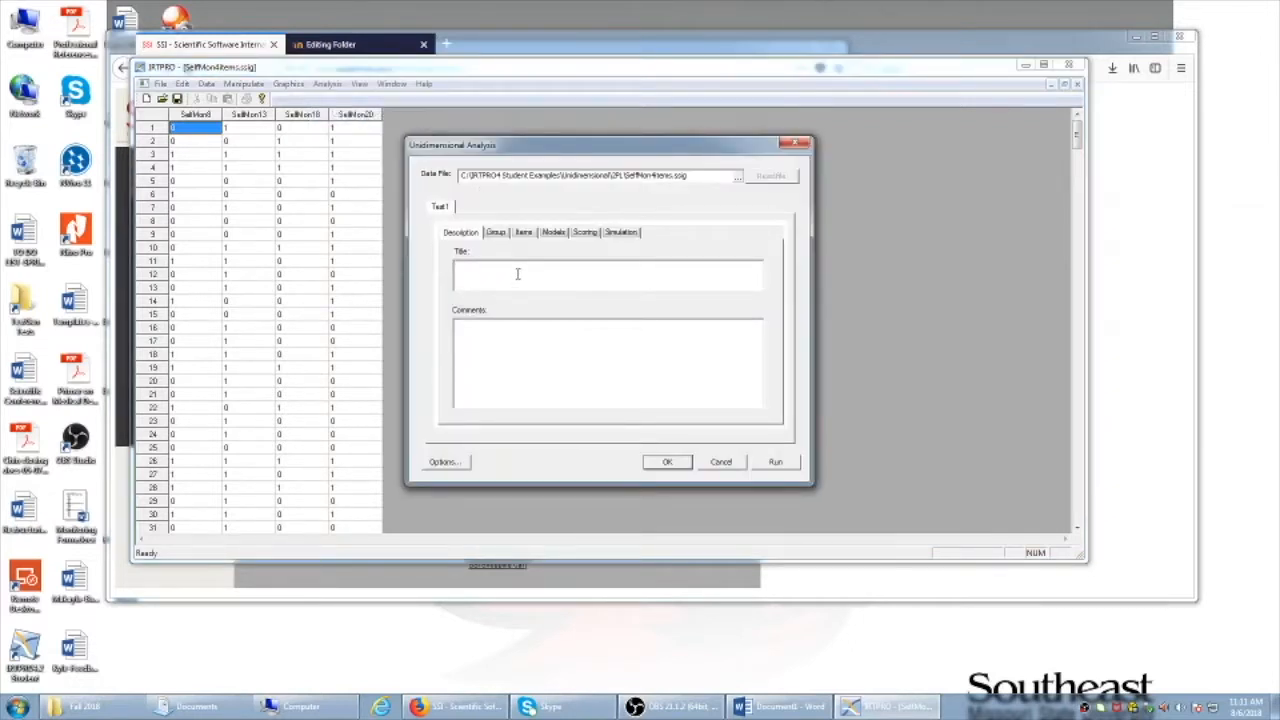
{"action": "type", "text": "Example unidentimensional IRT"}
{"action": "left_click", "coordinate": [487, 266]}
{"action": "key", "text": "BackSpace"}
{"action": "type", "text": "U"}
Enter the analyst's name in the Comments box
{"action": "left_click", "coordinate": [527, 351]}
{"action": "type", "text": "Name: Eu Gine Chin"}
{"action": "left_click", "coordinate": [503, 236]}
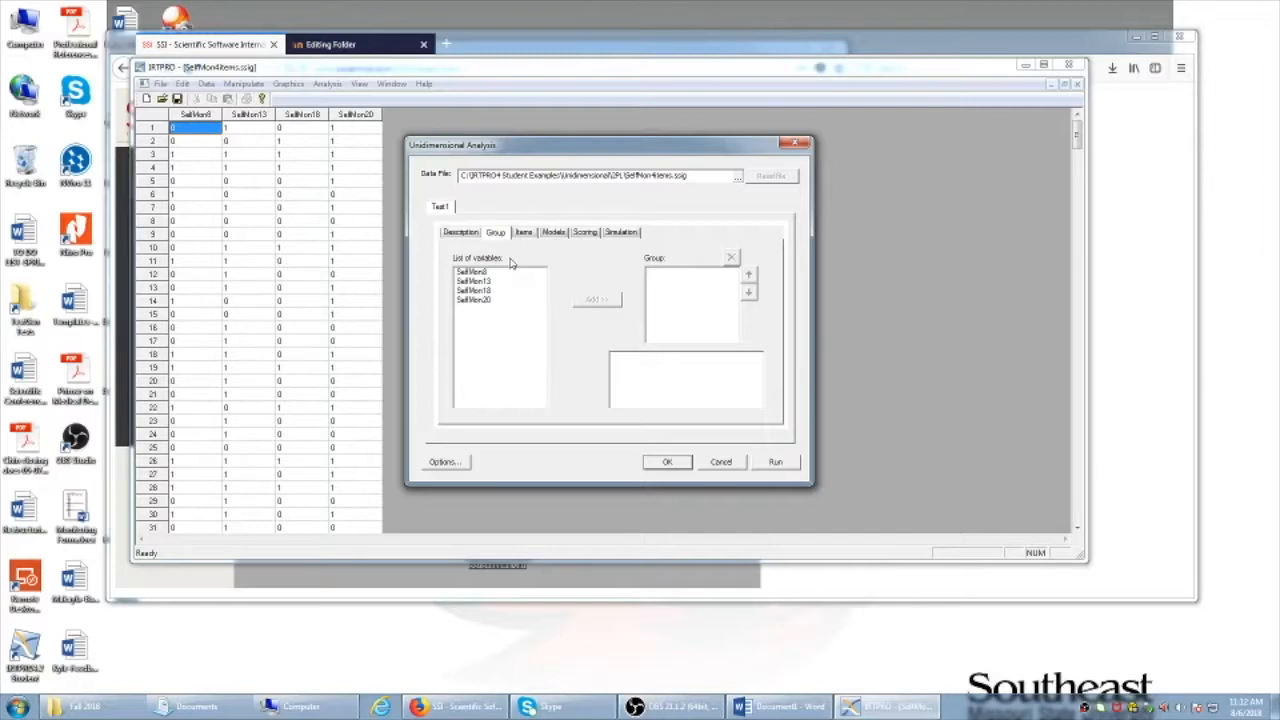
Add SelfMon8, SelfMon13, SelfMon18 and SelfMon20 as items and confirm each uses 2PL
{"action": "left_click", "coordinate": [524, 233]}
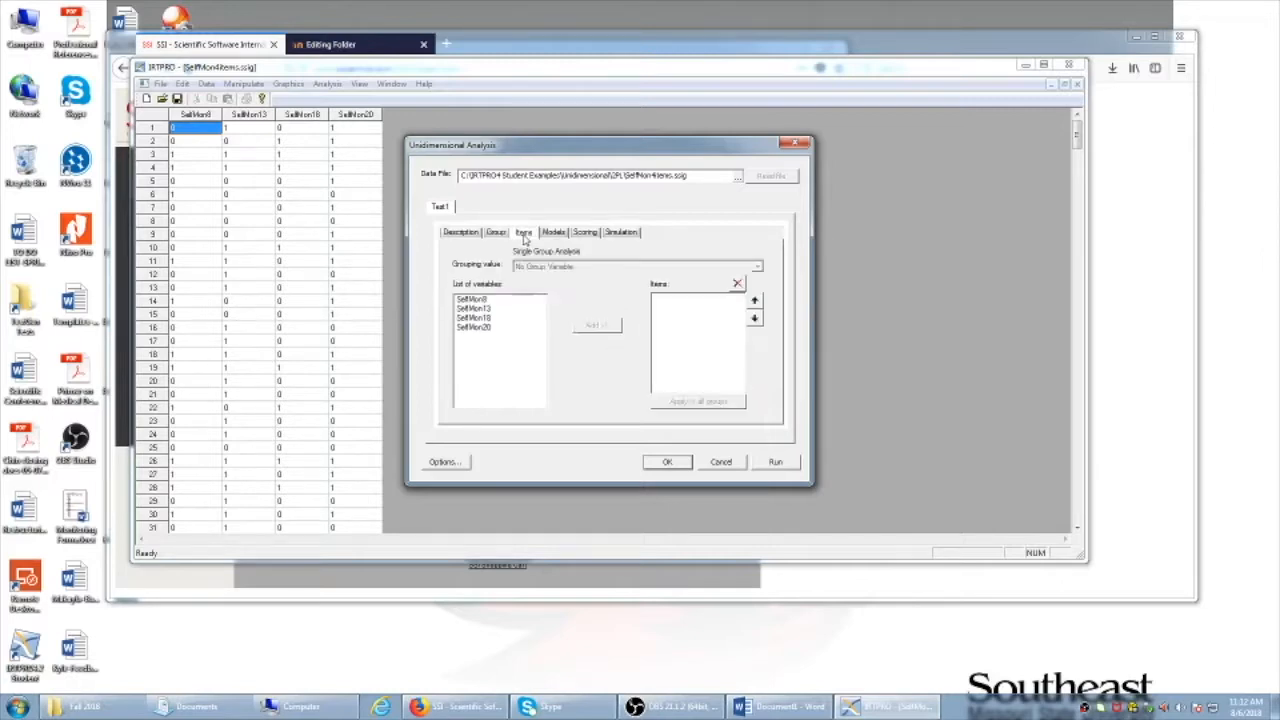
{"action": "left_click_drag", "start_coordinate": [488, 300], "coordinate": [522, 336]}
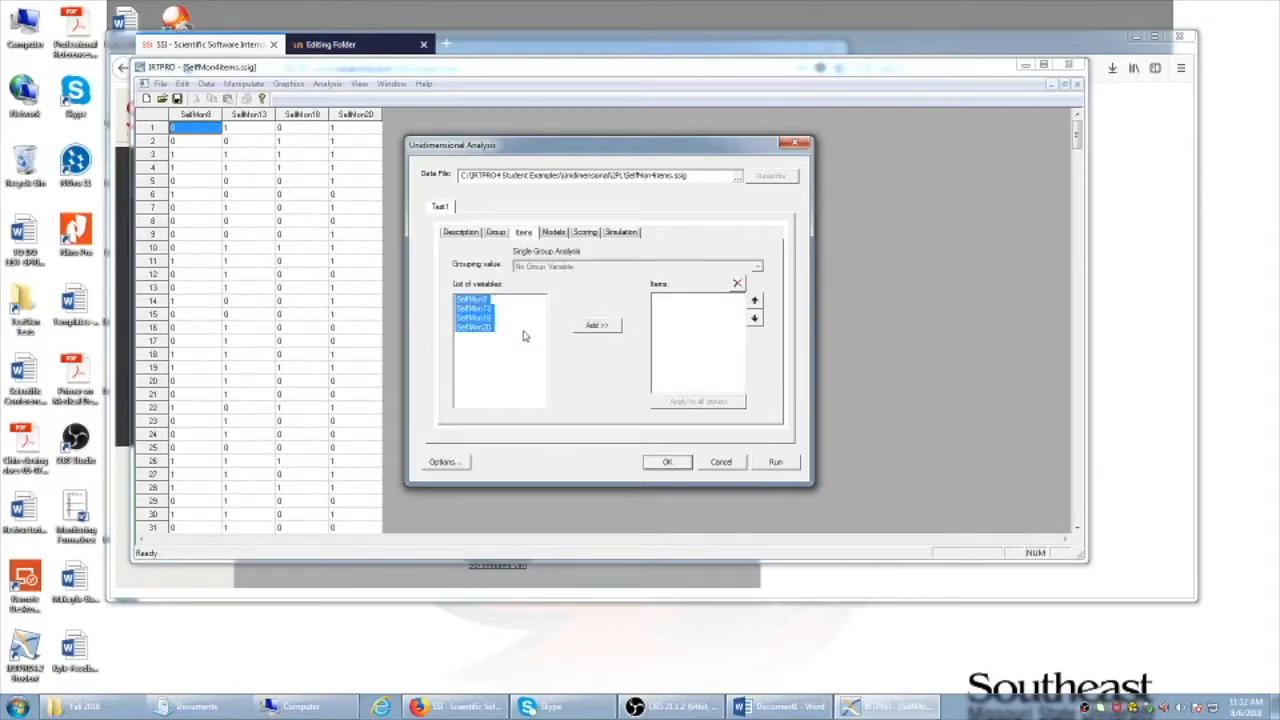
{"action": "left_click", "coordinate": [602, 326]}
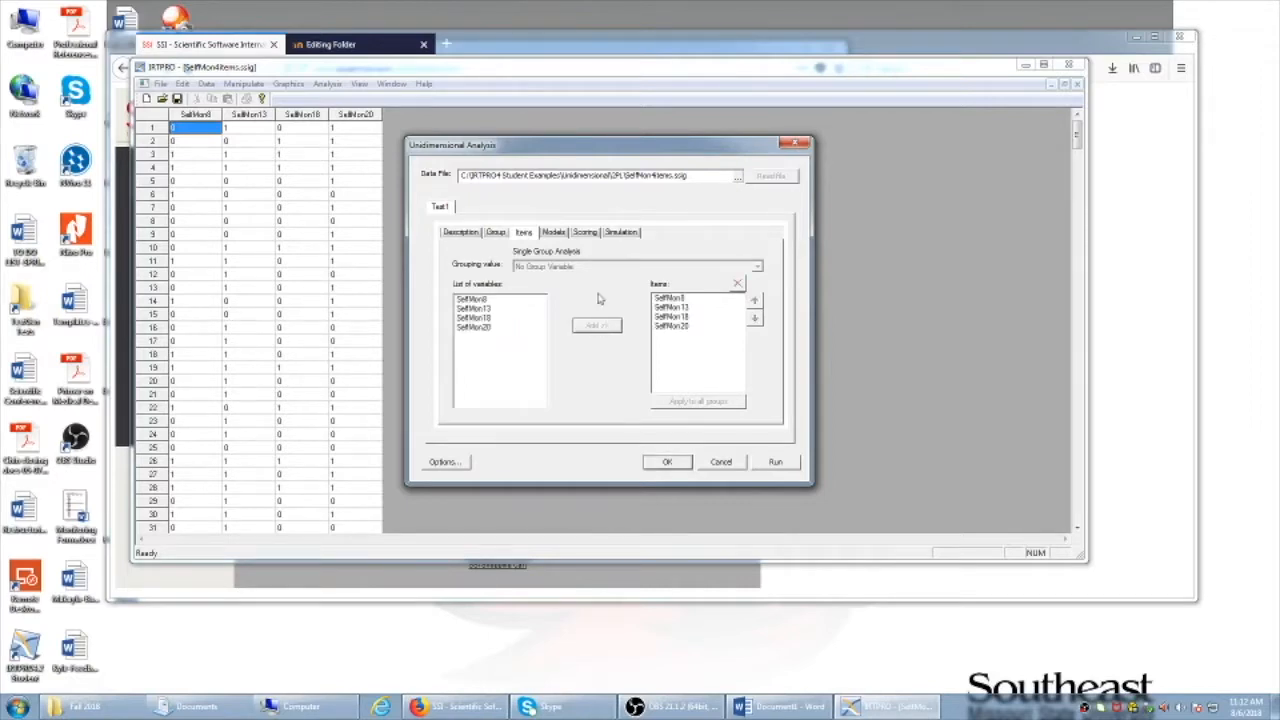
{"action": "left_click", "coordinate": [554, 232]}
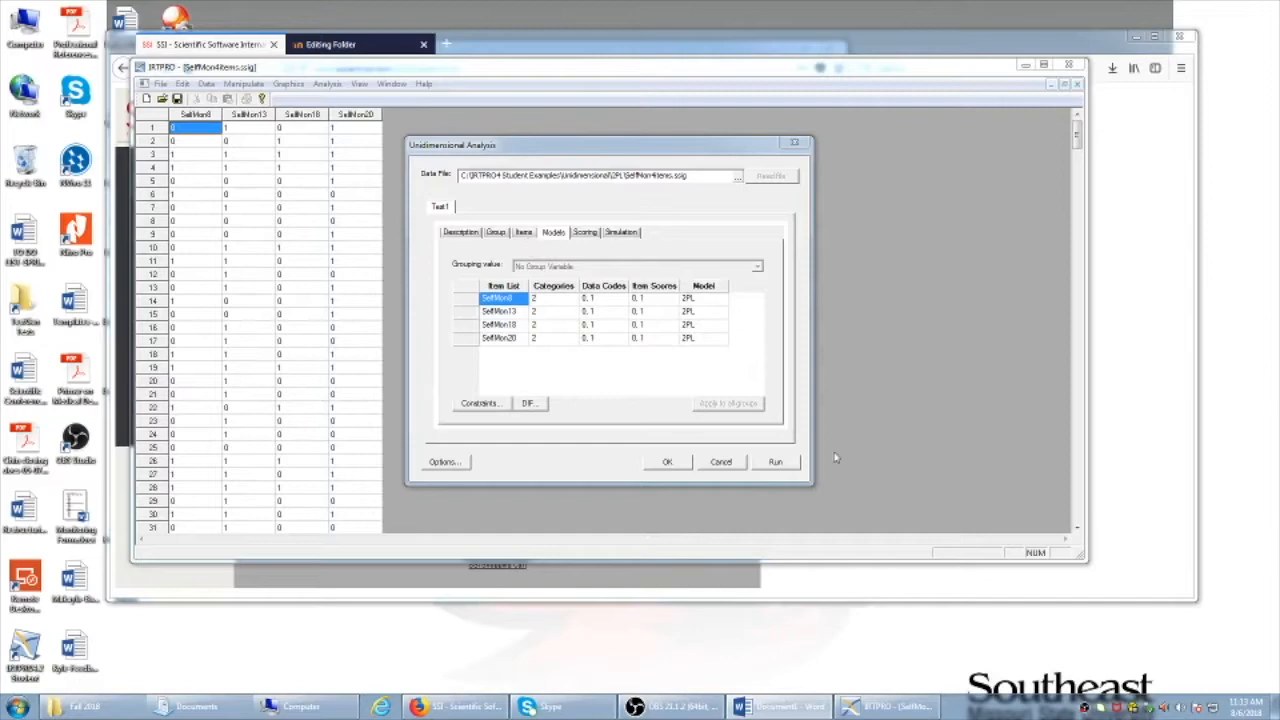
Run the analysis and examine the 2PL item parameter table in the output
{"action": "left_click", "coordinate": [775, 463]}
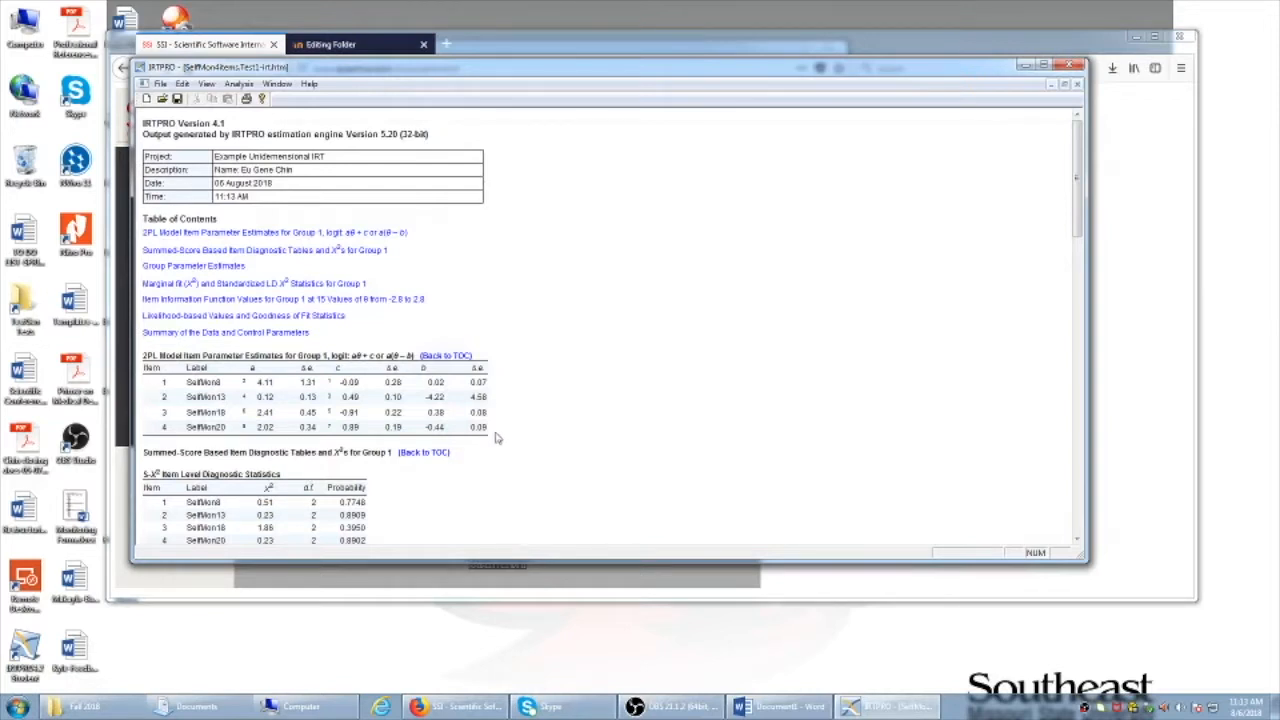
{"action": "left_click_drag", "start_coordinate": [496, 438], "coordinate": [150, 358]}
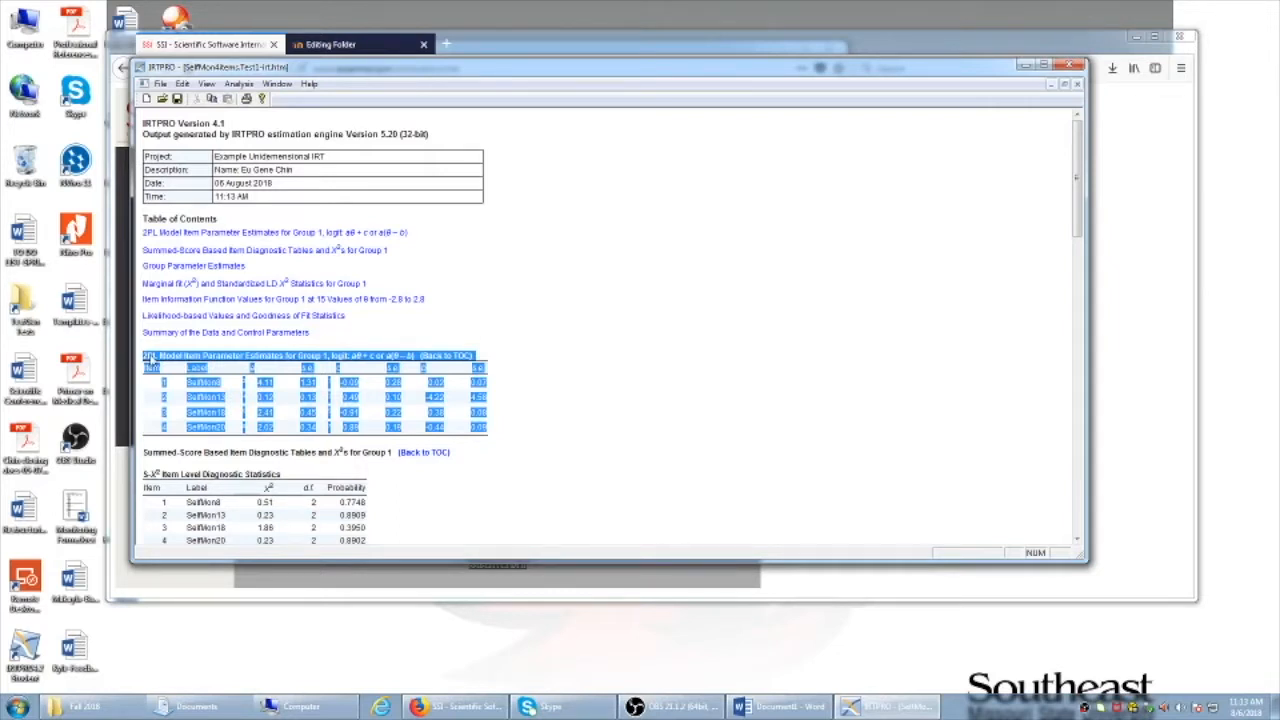
{"action": "left_click", "coordinate": [531, 396]}
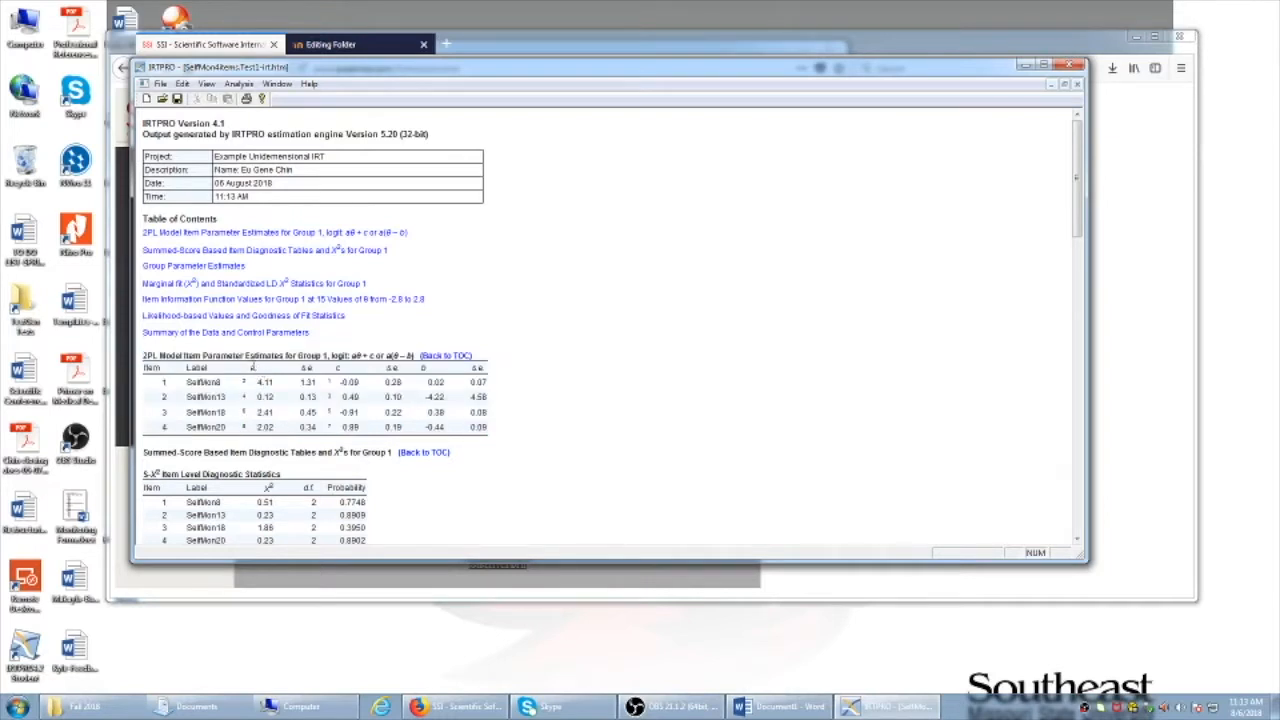
{"action": "double_click", "coordinate": [252, 368]}
Copy the IRTPRO report from the top through the 2PL parameter table
{"action": "left_click_drag", "start_coordinate": [494, 436], "coordinate": [142, 118]}
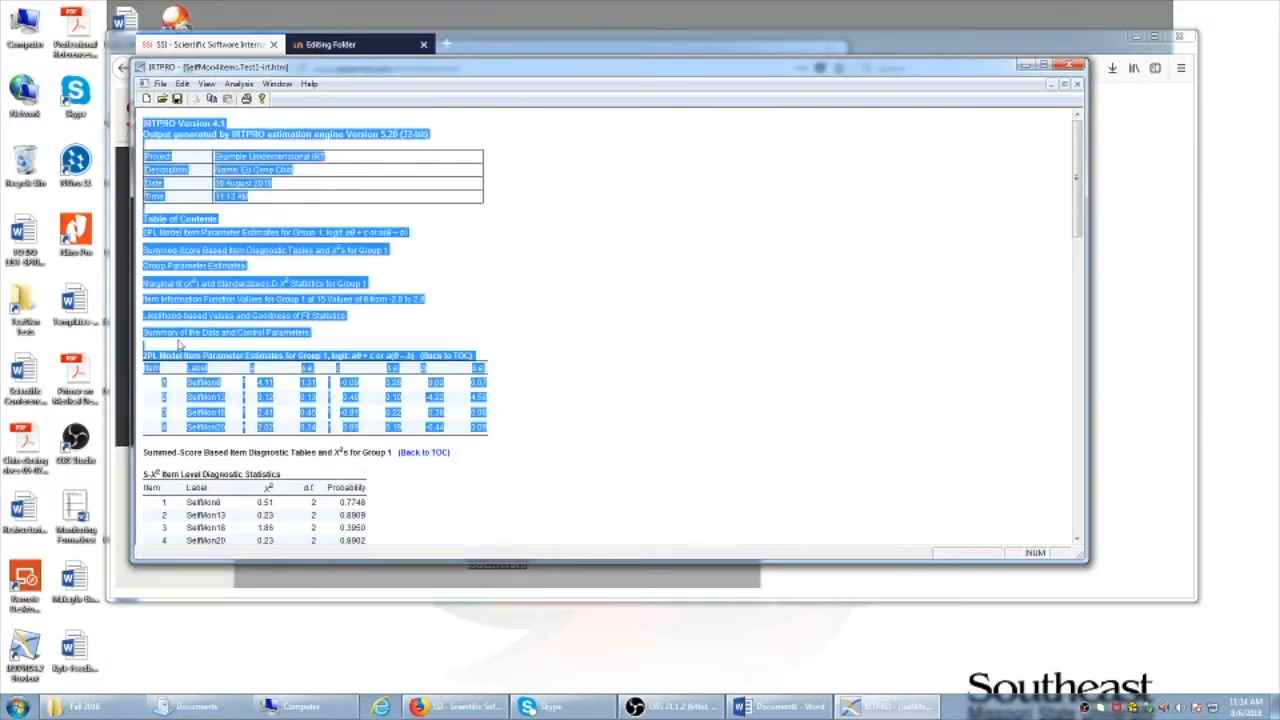
{"action": "right_click", "coordinate": [208, 265]}
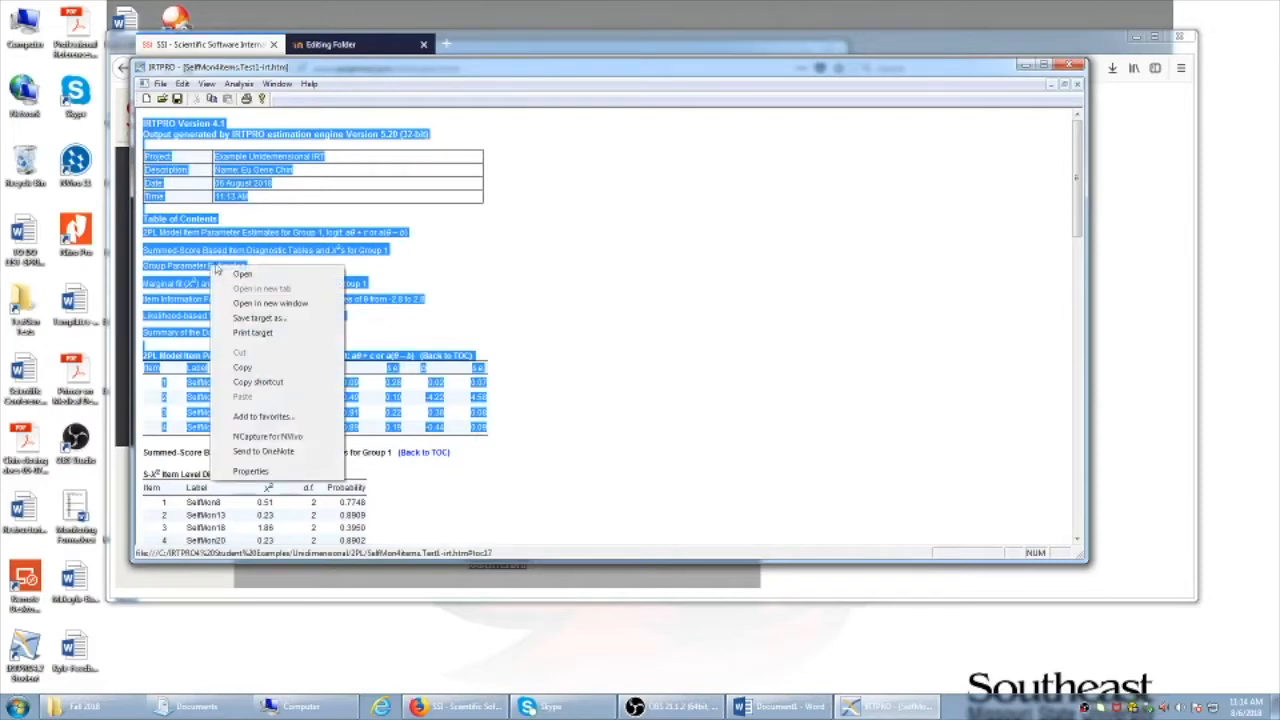
{"action": "left_click", "coordinate": [259, 367]}
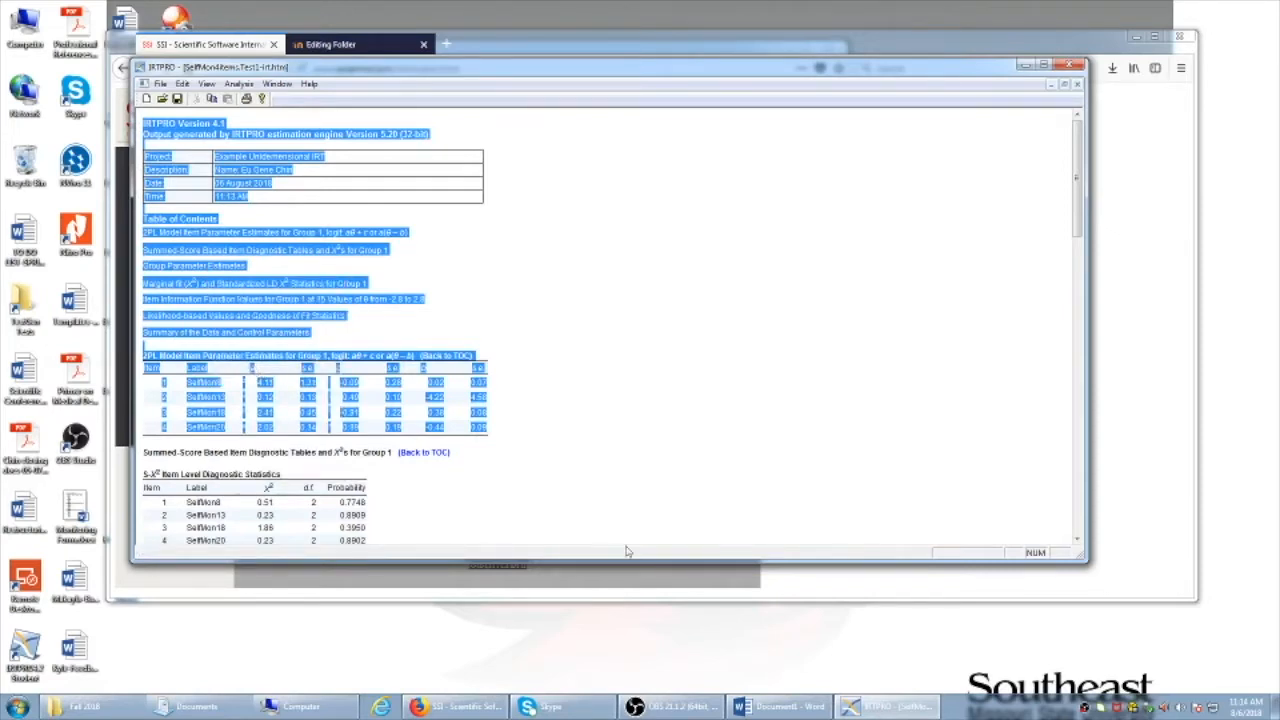
Paste the report into the blank Word document with Keep Source Formatting
{"action": "left_click", "coordinate": [826, 707]}
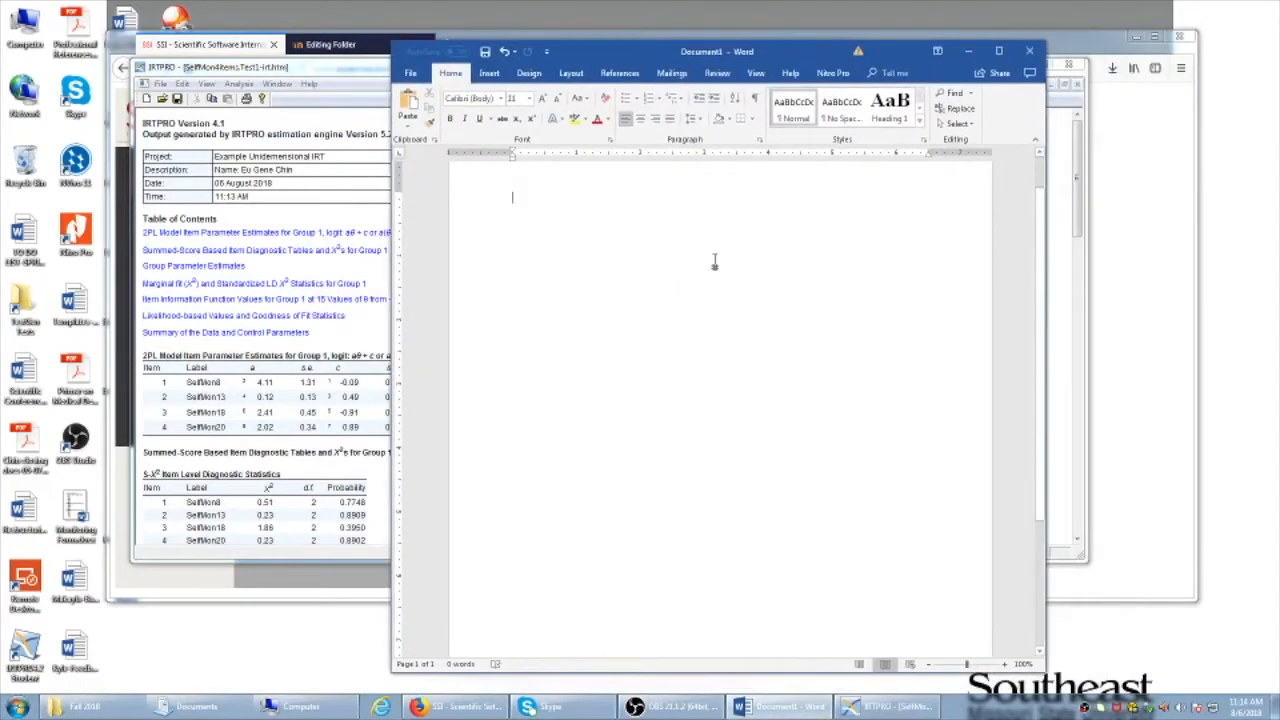
{"action": "right_click", "coordinate": [714, 262]}
{"action": "left_click", "coordinate": [786, 318]}
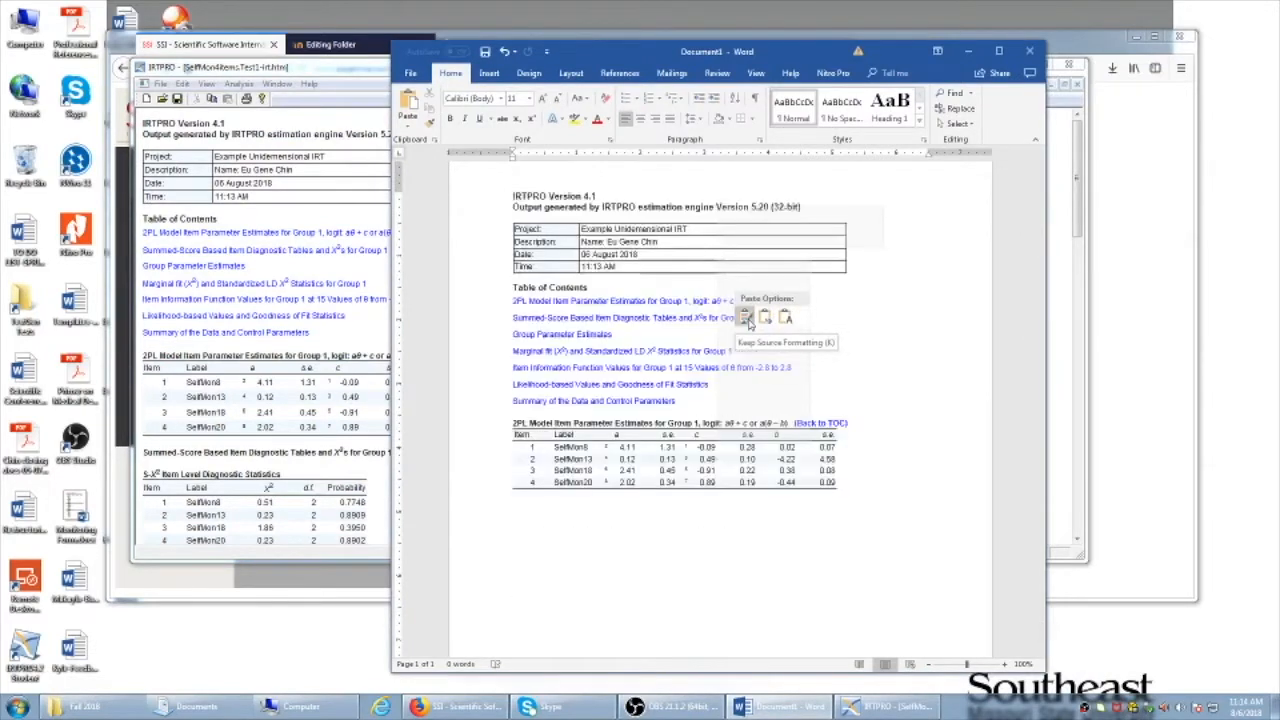
{"action": "left_click", "coordinate": [746, 320]}
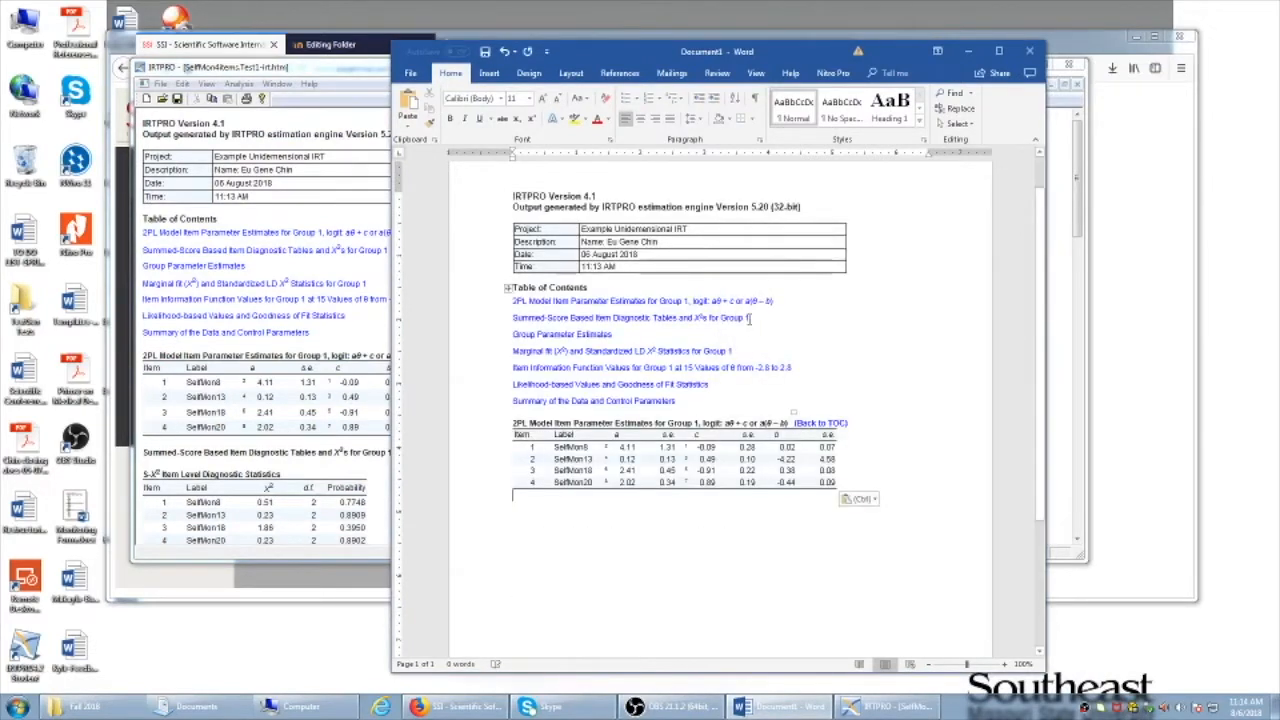
{"action": "left_click", "coordinate": [410, 73]}
{"action": "left_click", "coordinate": [421, 205]}
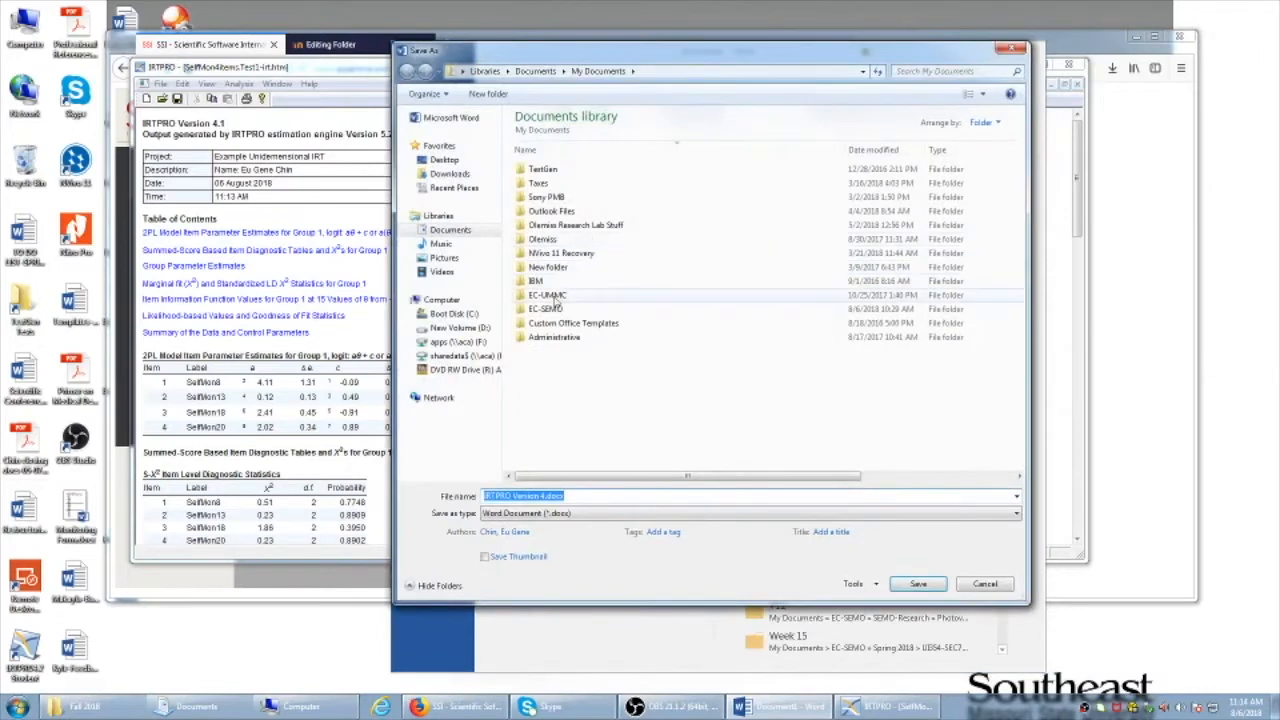
Browse to the EC-SEMO > Fall 2018 folder in the Save As dialog
{"action": "left_click", "coordinate": [554, 324]}
{"action": "left_click", "coordinate": [555, 313]}
{"action": "double_click", "coordinate": [553, 313]}
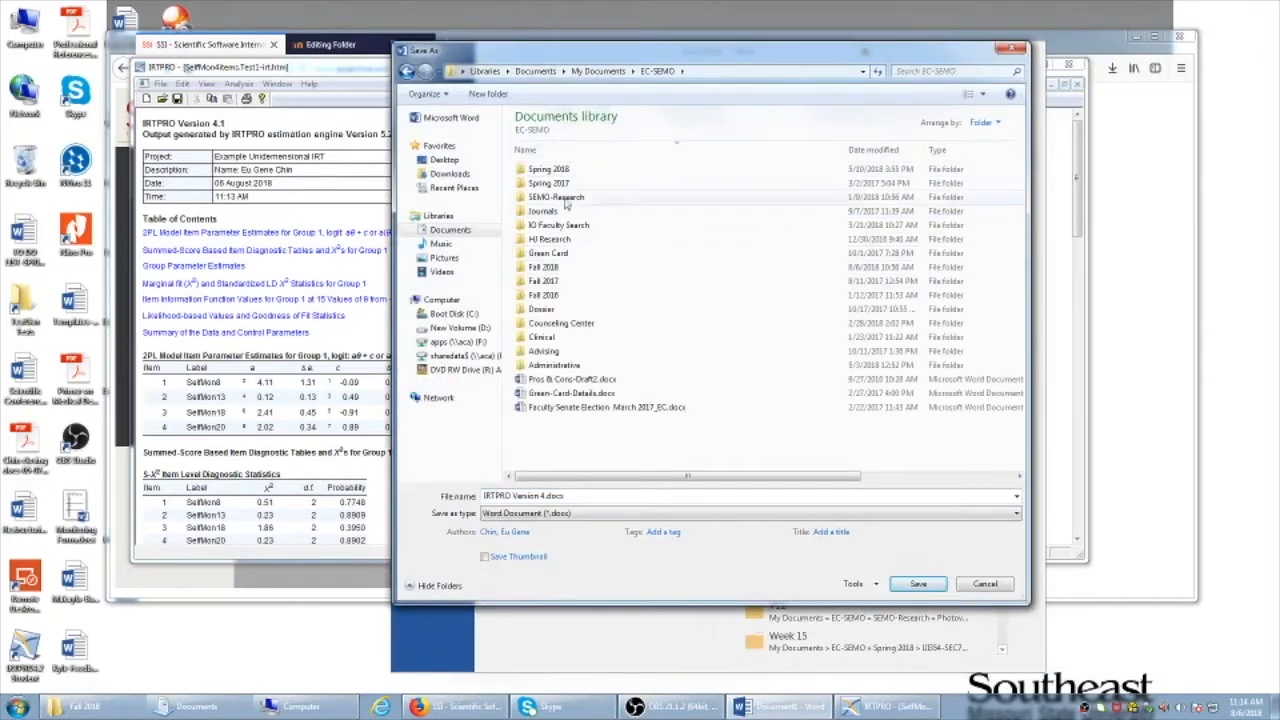
{"action": "double_click", "coordinate": [560, 267]}
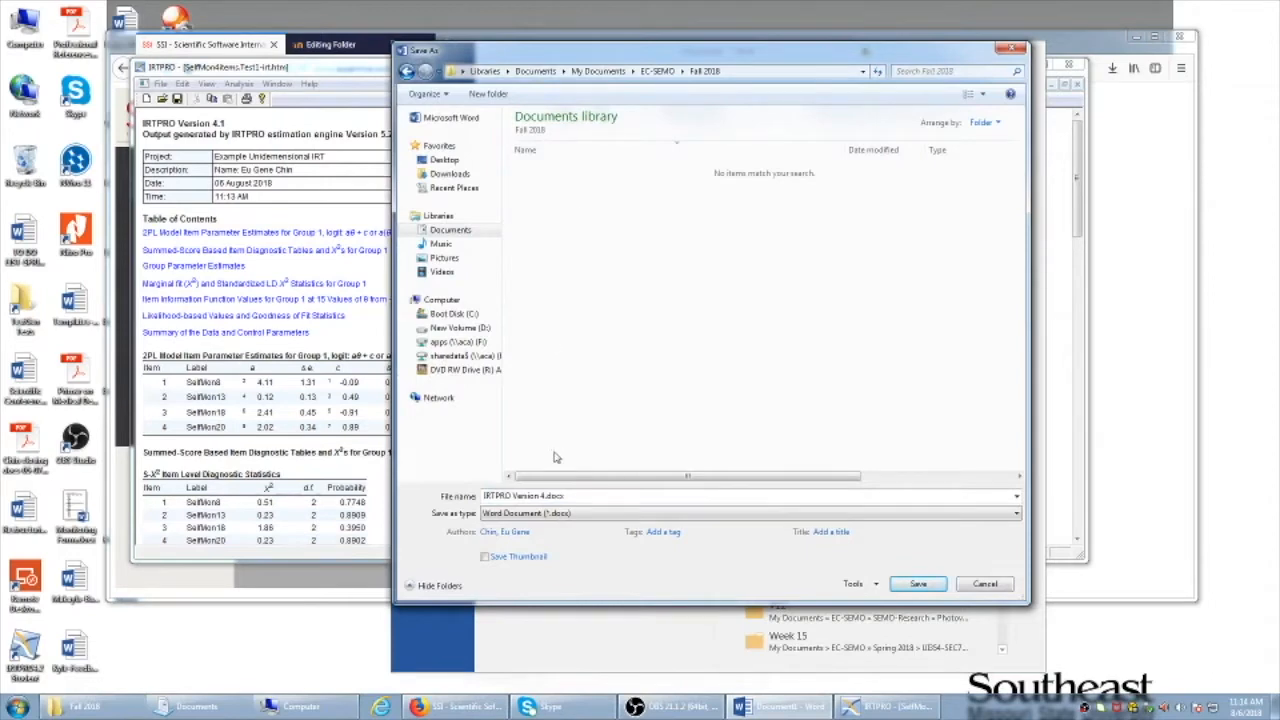
Save the document as Example-Output-Chin.docx
{"action": "left_click", "coordinate": [565, 496]}
{"action": "left_click", "coordinate": [549, 496]}
{"action": "key", "text": "BackSpace"}
{"action": "key", "text": "BackSpace"}
{"action": "key", "text": "BackSpace"}
{"action": "key", "text": "BackSpace"}
{"action": "key", "text": "BackSpace"}
{"action": "key", "text": "BackSpace"}
{"action": "key", "text": "BackSpace"}
{"action": "key", "text": "BackSpace"}
{"action": "key", "text": "BackSpace"}
{"action": "key", "text": "BackSpace"}
{"action": "key", "text": "BackSpace"}
{"action": "key", "text": "BackSpace"}
{"action": "key", "text": "BackSpace"}
{"action": "key", "text": "BackSpace"}
{"action": "key", "text": "BackSpace"}
{"action": "key", "text": "BackSpace"}
{"action": "type", "text": "Example"}
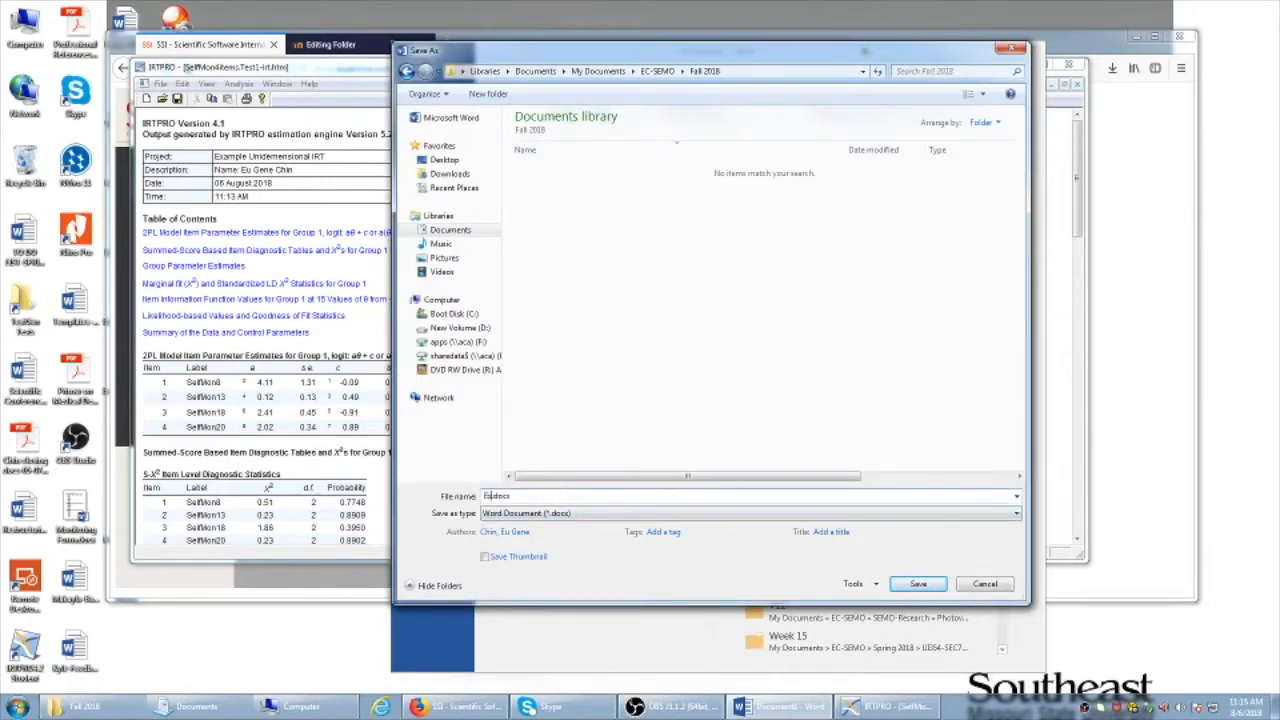
{"action": "key", "text": "BackSpace"}
{"action": "key", "text": "BackSpace"}
{"action": "key", "text": "BackSpace"}
{"action": "key", "text": "BackSpace"}
{"action": "key", "text": "BackSpace"}
{"action": "type", "text": "ample"}
{"action": "type", "text": "-1"}
{"action": "type", "text": "utp"}
{"action": "key", "text": "BackSpace"}
{"action": "key", "text": "BackSpace"}
{"action": "key", "text": "BackSpace"}
{"action": "key", "text": "BackSpace"}
{"action": "type", "text": "Output-C"}
{"action": "key", "text": "Return"}
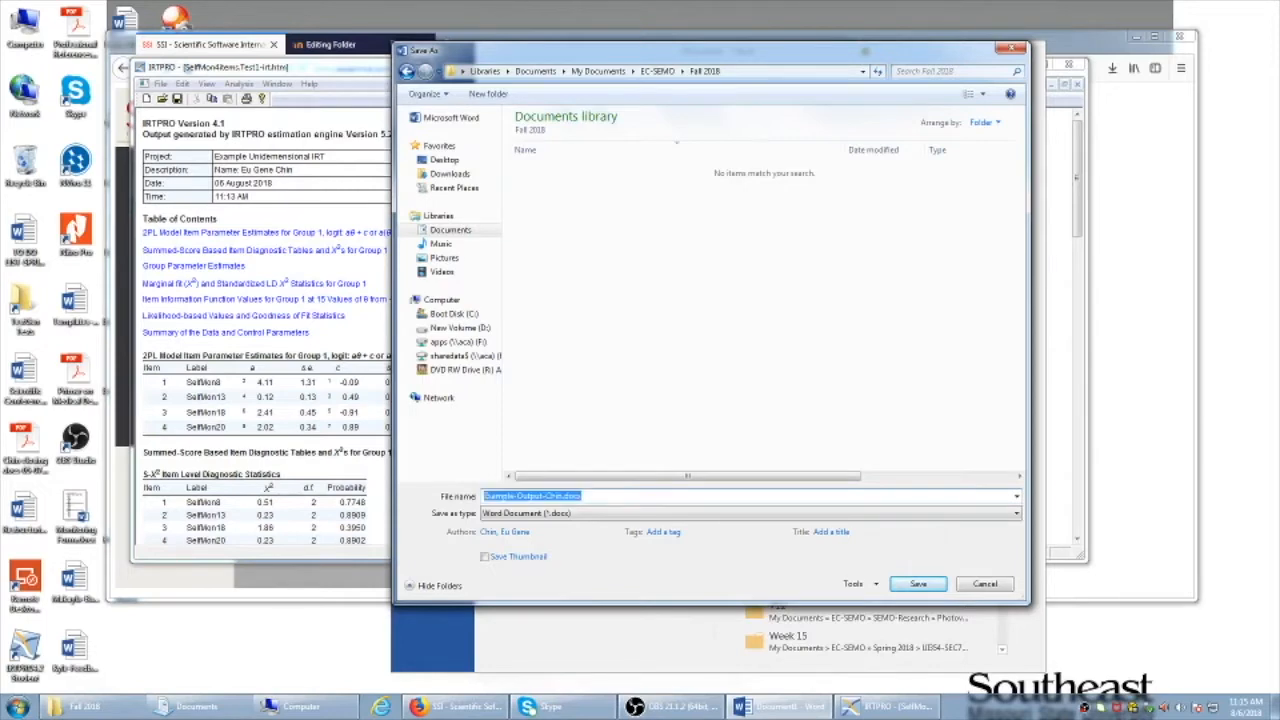
{"action": "left_click", "coordinate": [877, 305]}
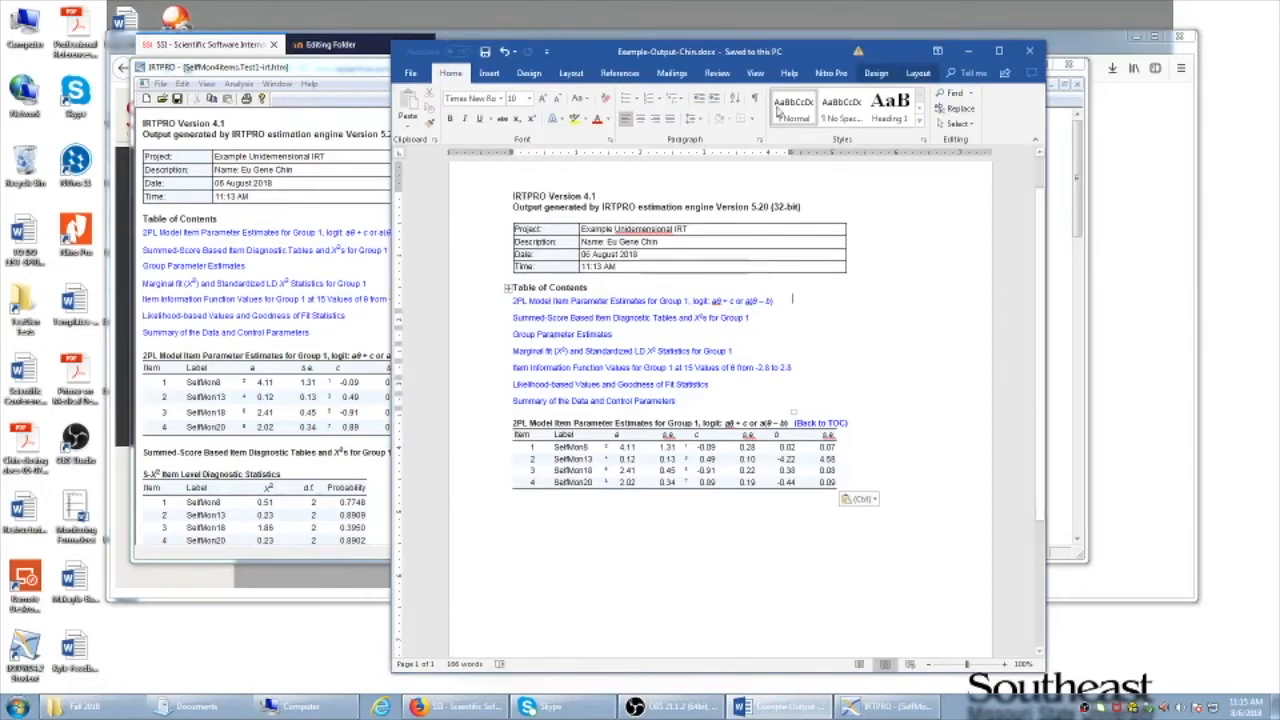
{"action": "mouse_move", "coordinate": [801, 50]}
{"action": "left_mouse_down"}
{"action": "mouse_move", "coordinate": [772, 62]}
{"action": "mouse_move", "coordinate": [792, 48]}
{"action": "left_mouse_up"}
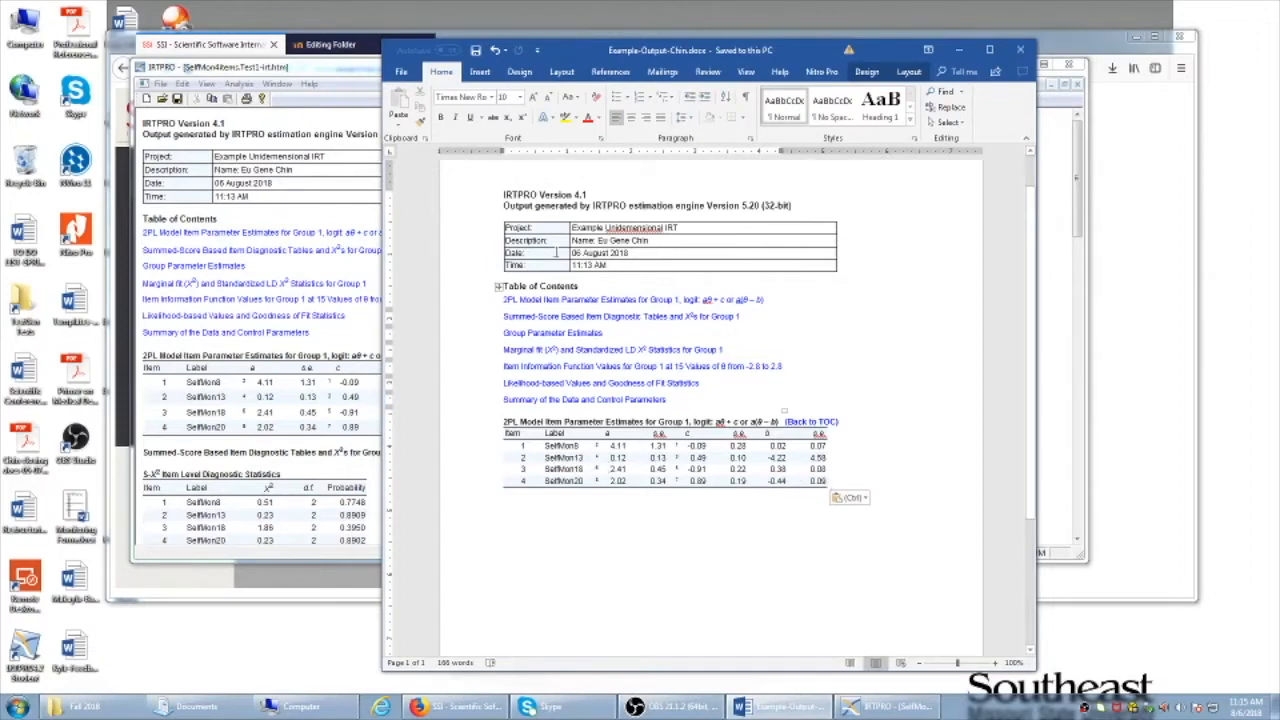
{"action": "left_click_drag", "start_coordinate": [630, 252], "coordinate": [515, 253]}
{"action": "left_click_drag", "start_coordinate": [630, 262], "coordinate": [513, 264]}
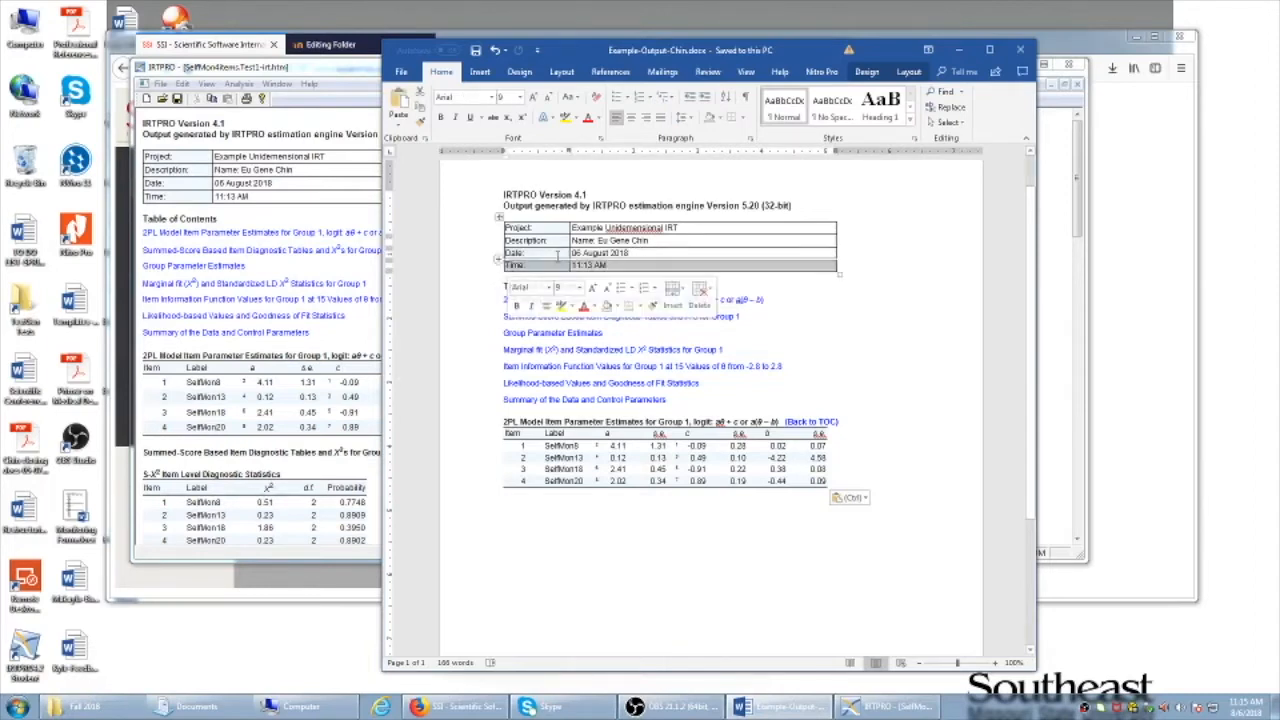
{"action": "left_click", "coordinate": [655, 239]}
{"action": "left_click_drag", "start_coordinate": [683, 227], "coordinate": [545, 228]}
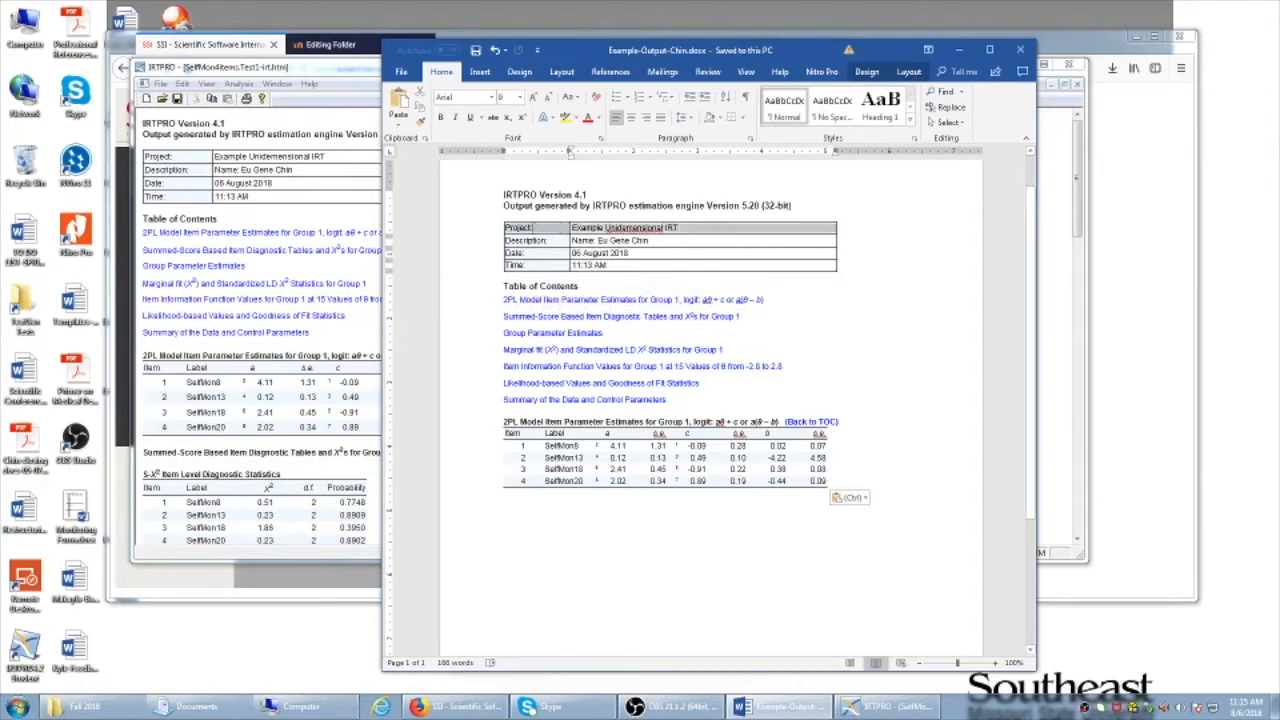
{"action": "left_click_drag", "start_coordinate": [665, 240], "coordinate": [540, 242]}
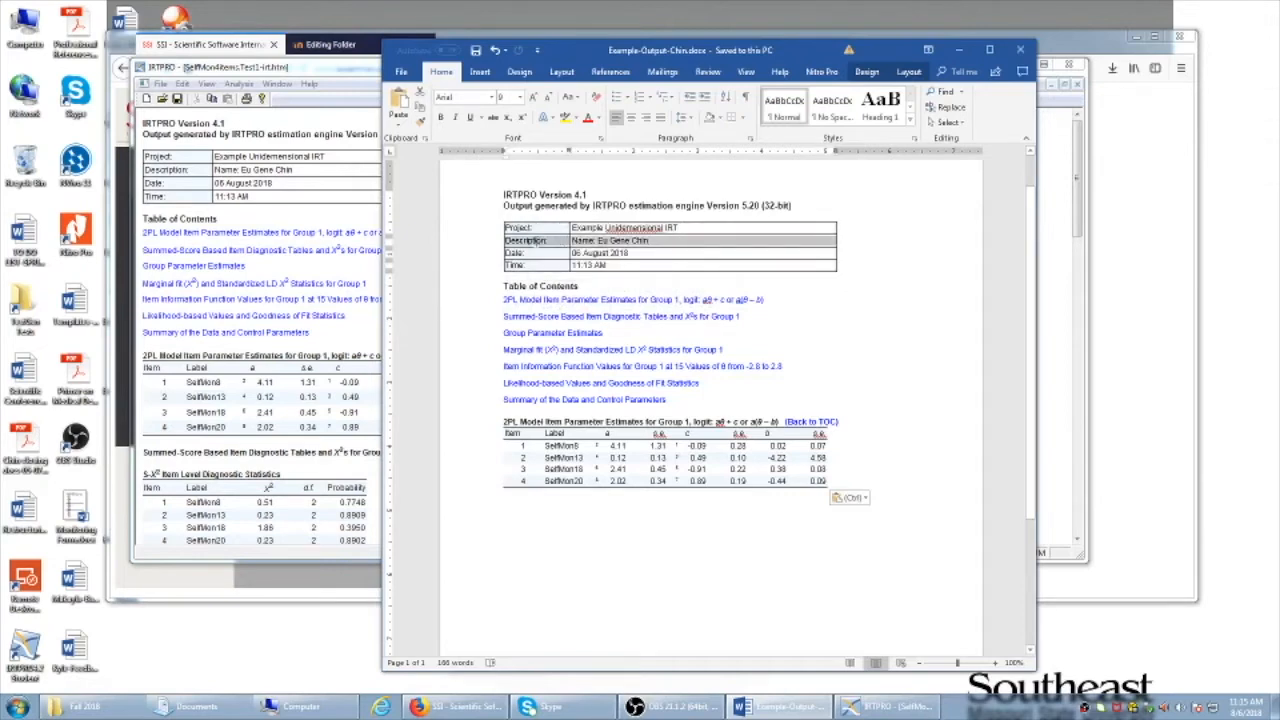
{"action": "left_click", "coordinate": [655, 242]}
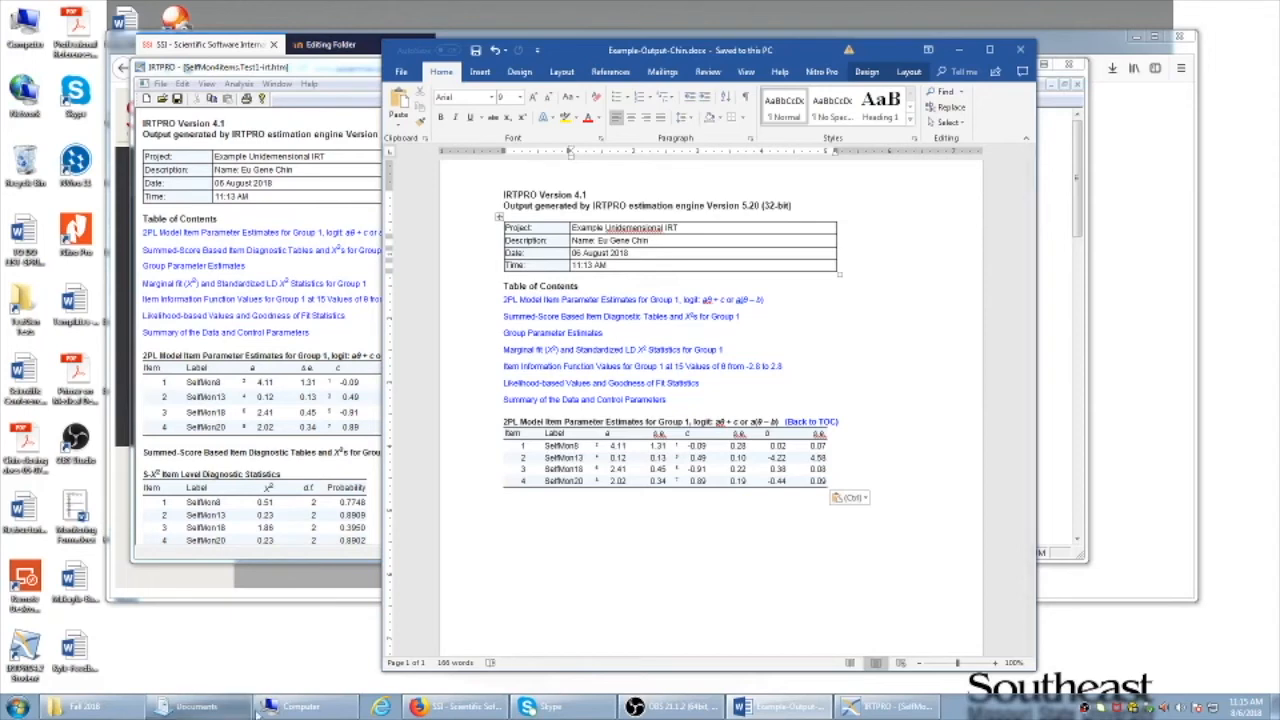
{"action": "left_click", "coordinate": [672, 706]}
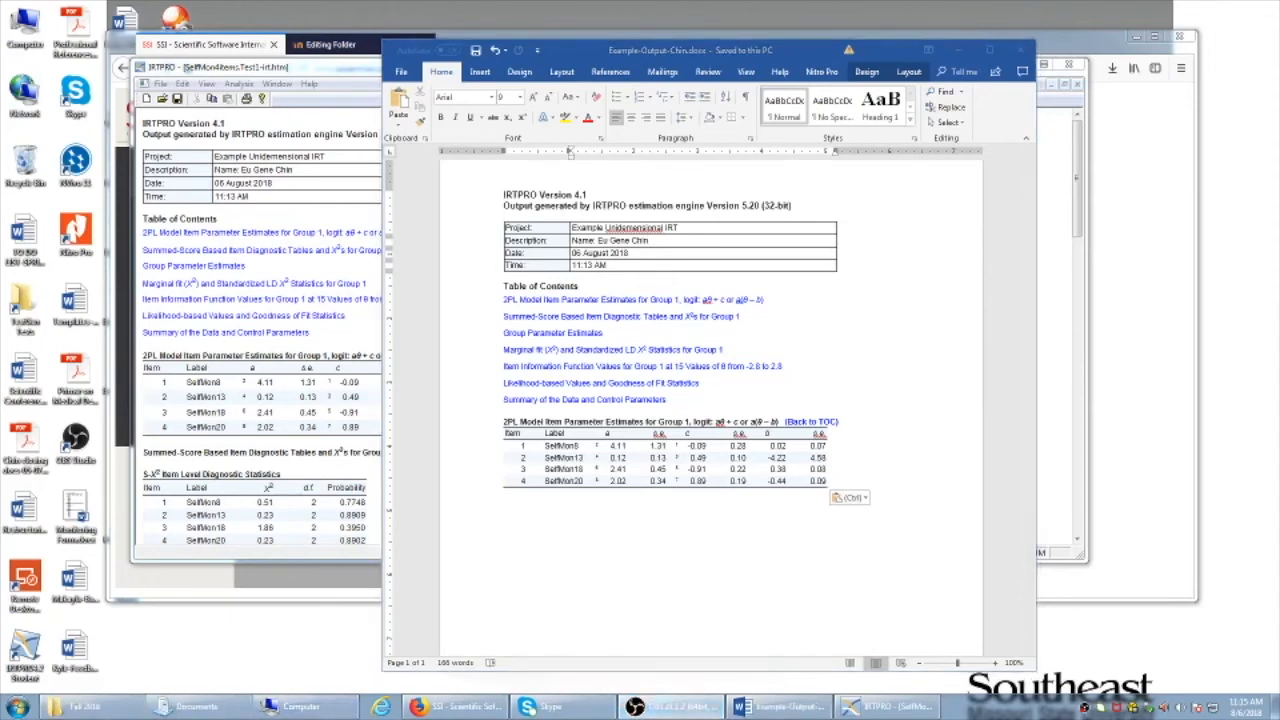